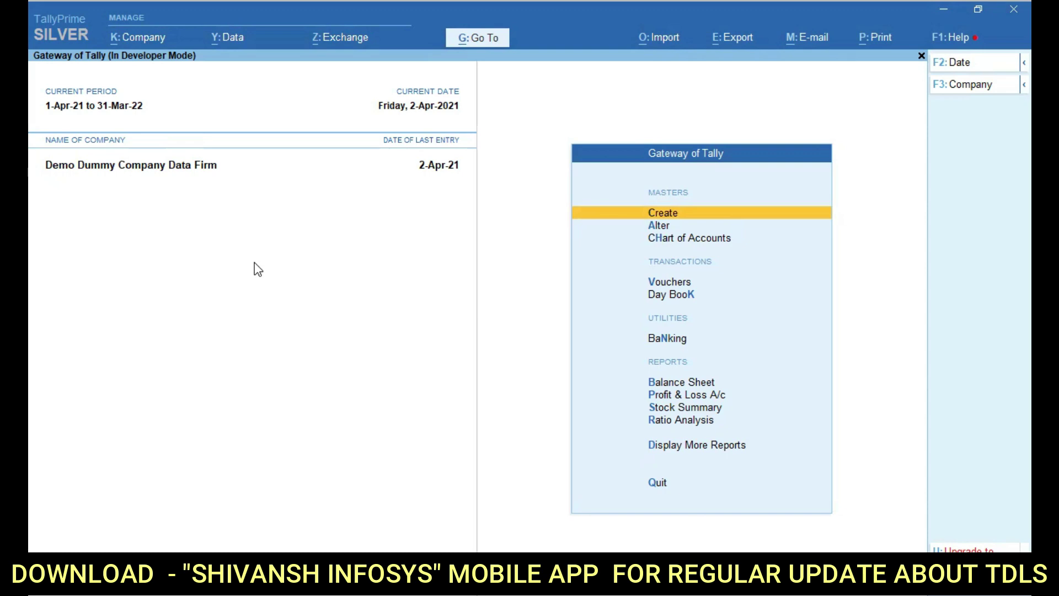
Step: Review the locally configured TDL files and their load status in TDL Management
key(ctrl+alt+t)
key(F4)
key(ctrl)
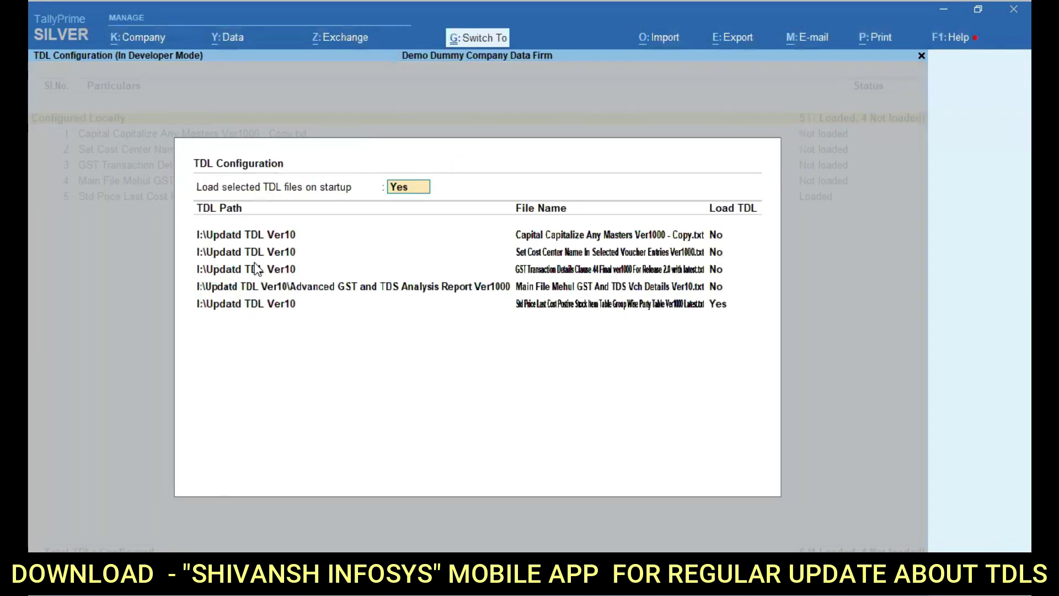
key(Escape)
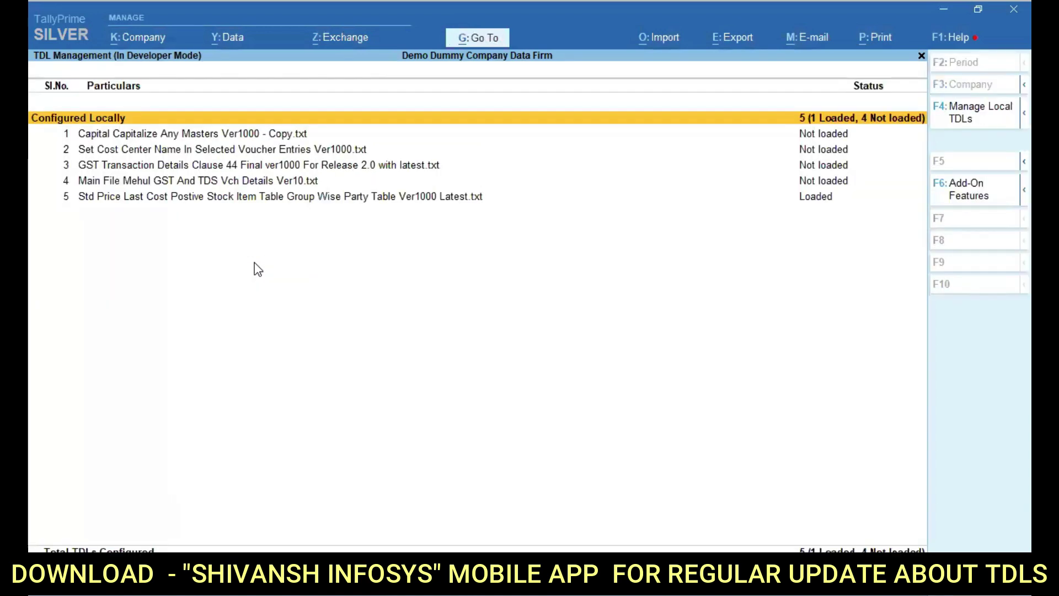
key(Down)
key(Down)
key(Down)
key(Down)
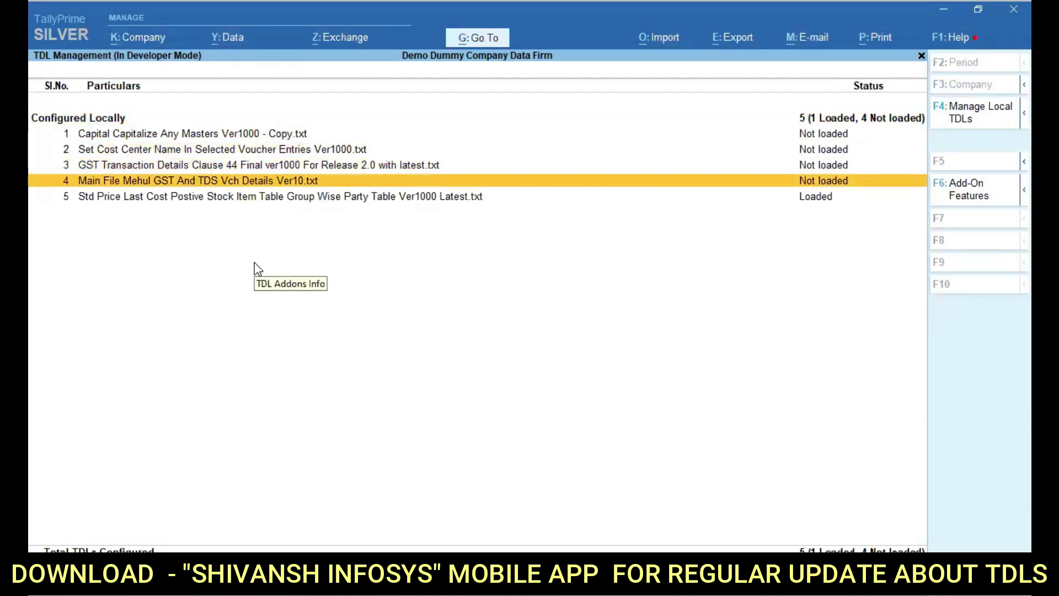
key(Escape)
Step: Accept the TDL add-on features with Show Extra Fields In Invoice Vouchers set to Yes
key(ctrl+alt+t)
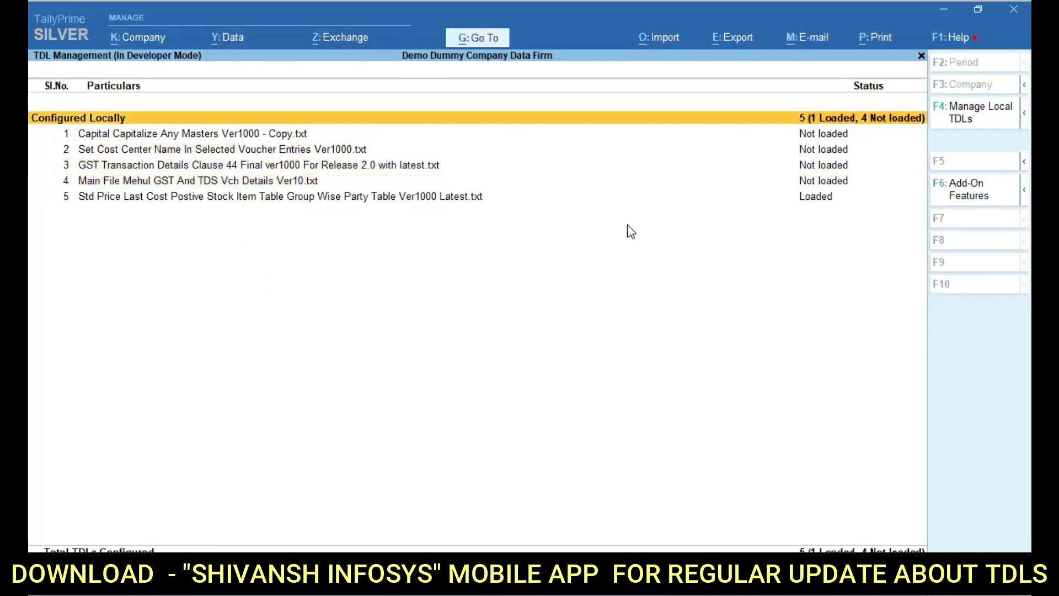
click(966, 194)
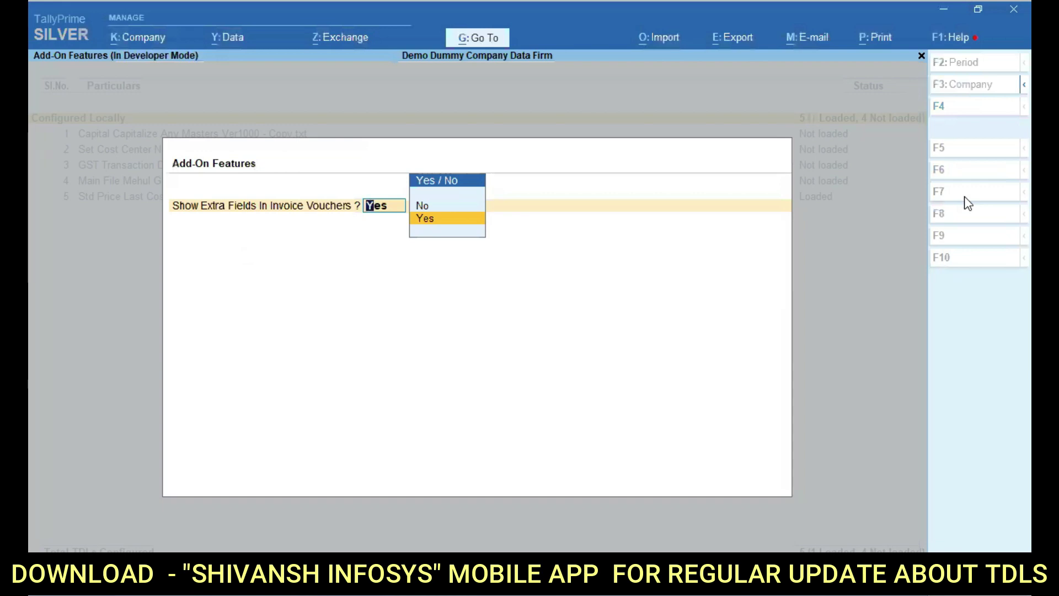
key(Return)
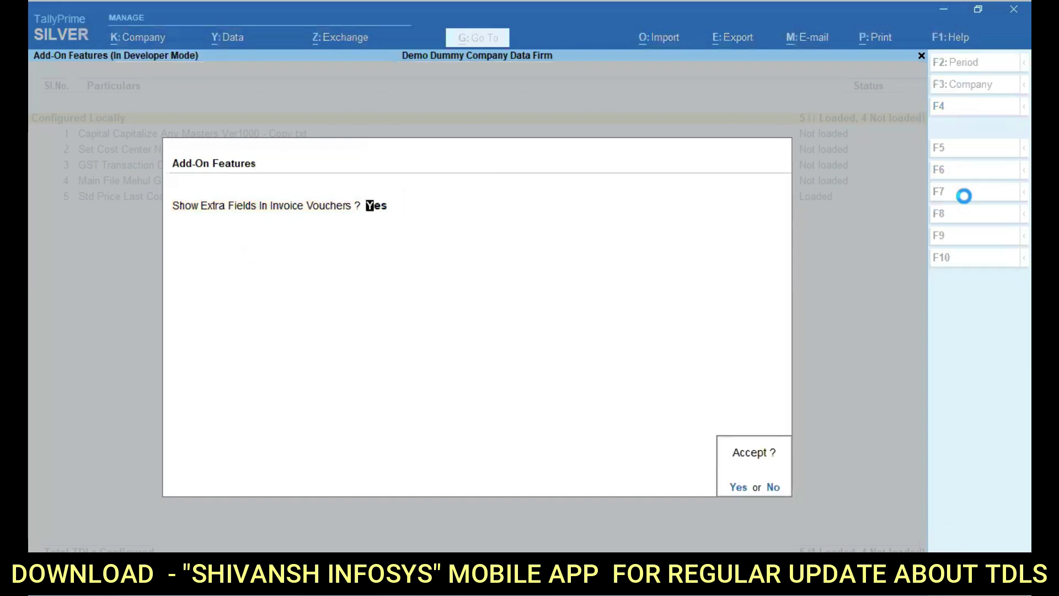
key(Return)
key(Escape)
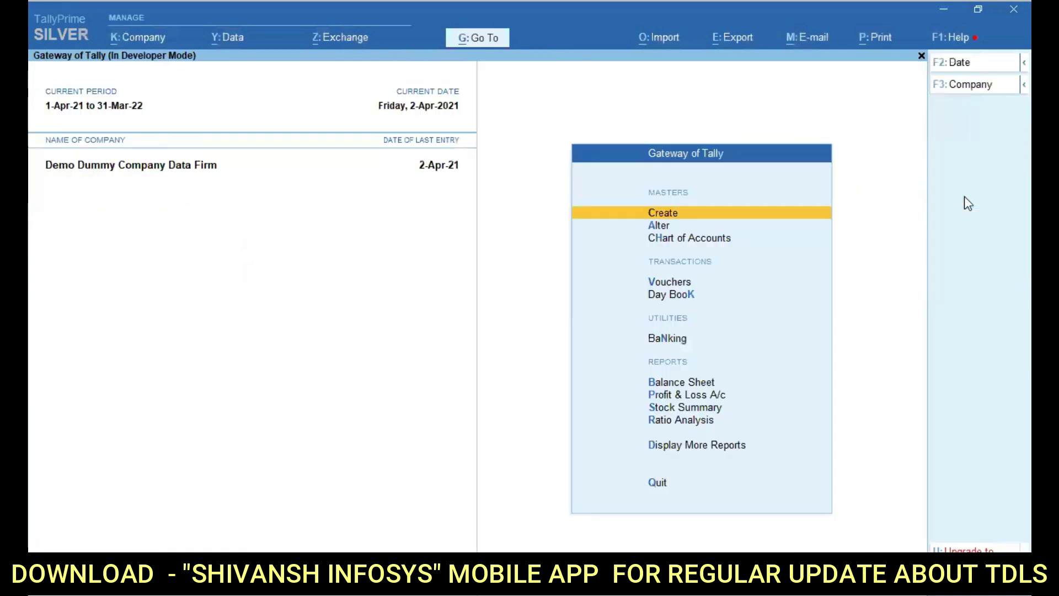
key(Escape)
key(n)
Step: Open the Sales voucher type for alteration
key(Down)
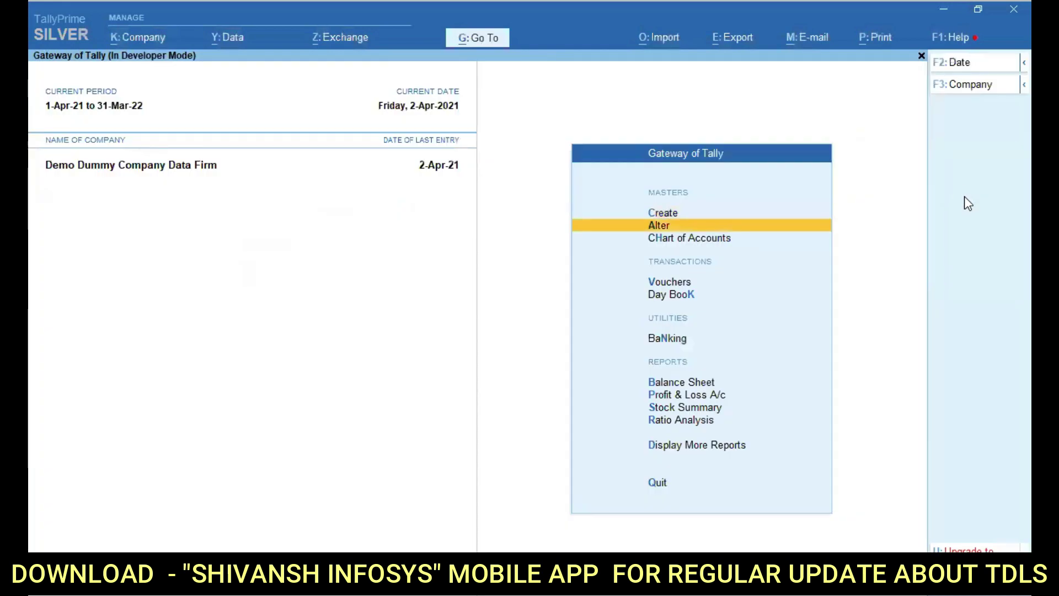
key(Return)
key(Down)
key(Down)
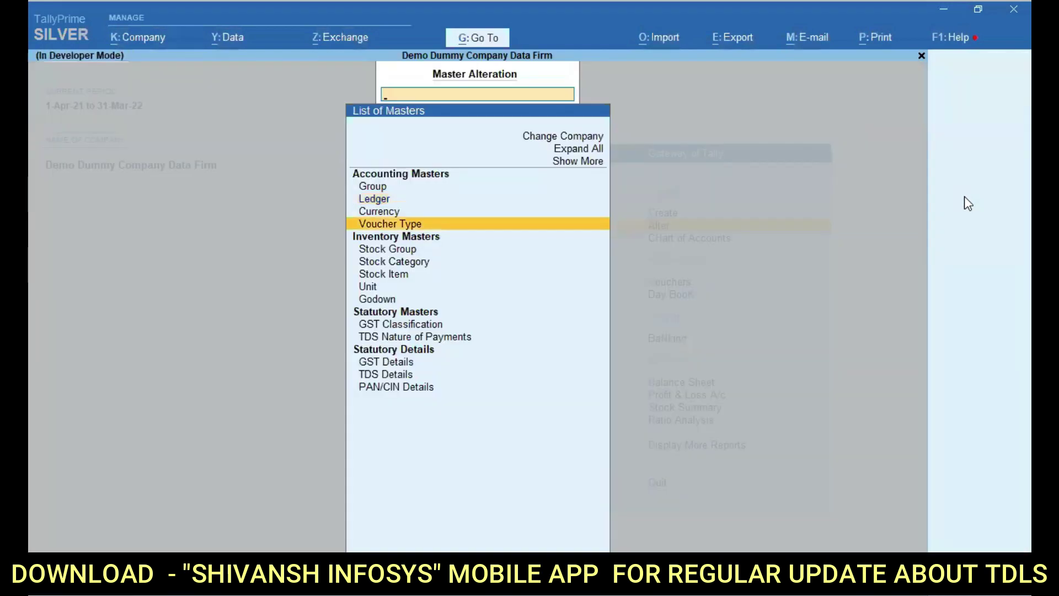
key(Return)
text(Sa)
key(Down)
key(Return)
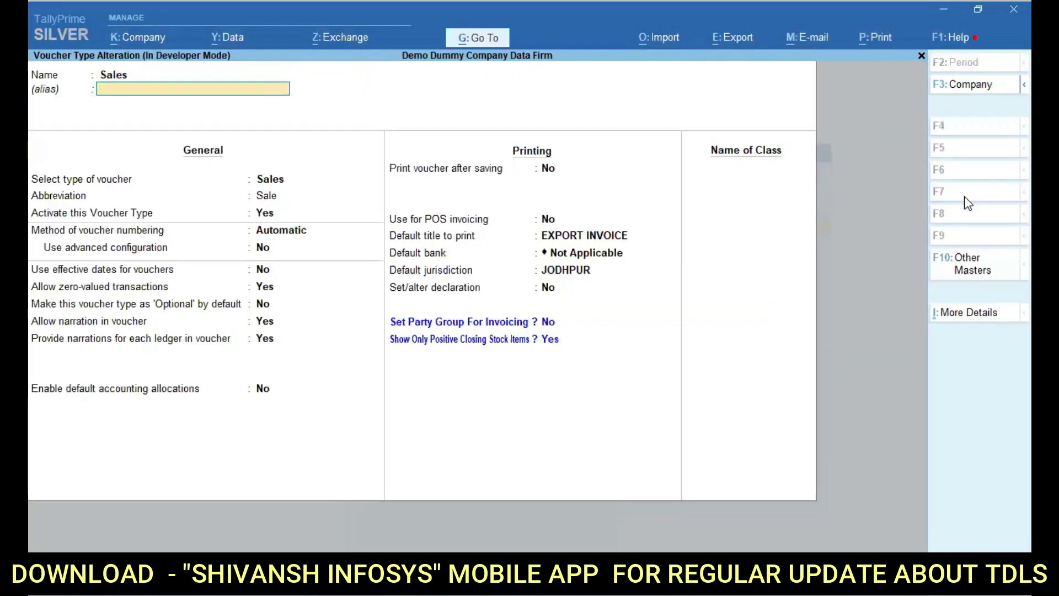
Step: Enable Set Party Group For Invoicing with the Sundry Debtors group and save the Sales voucher type
key(Return)
key(Return)
key(Return)
key(Return)
key(Return)
key(Return)
key(Return)
key(Return)
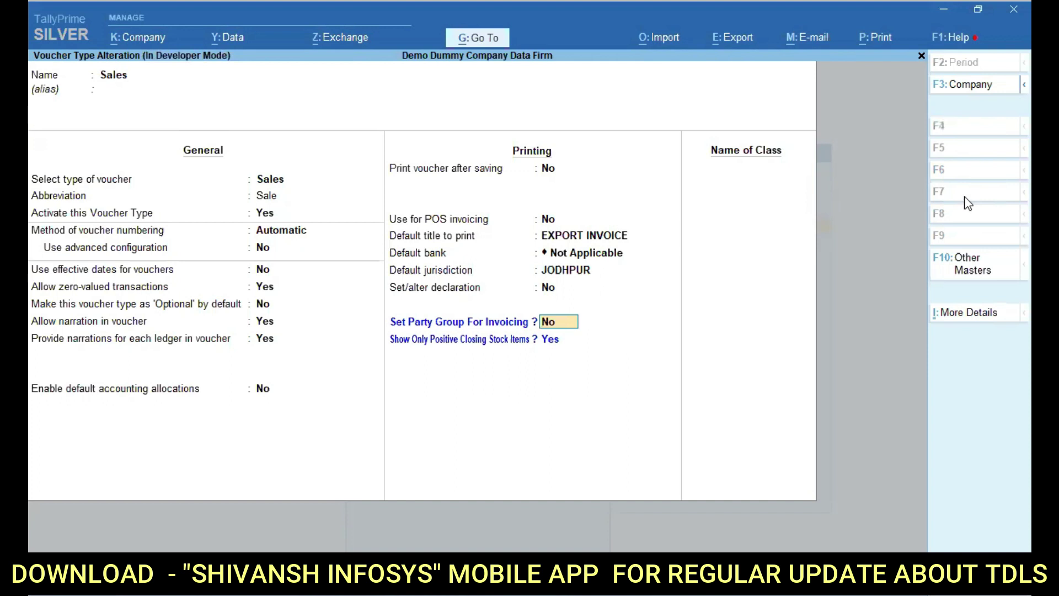
text(y)
key(Return)
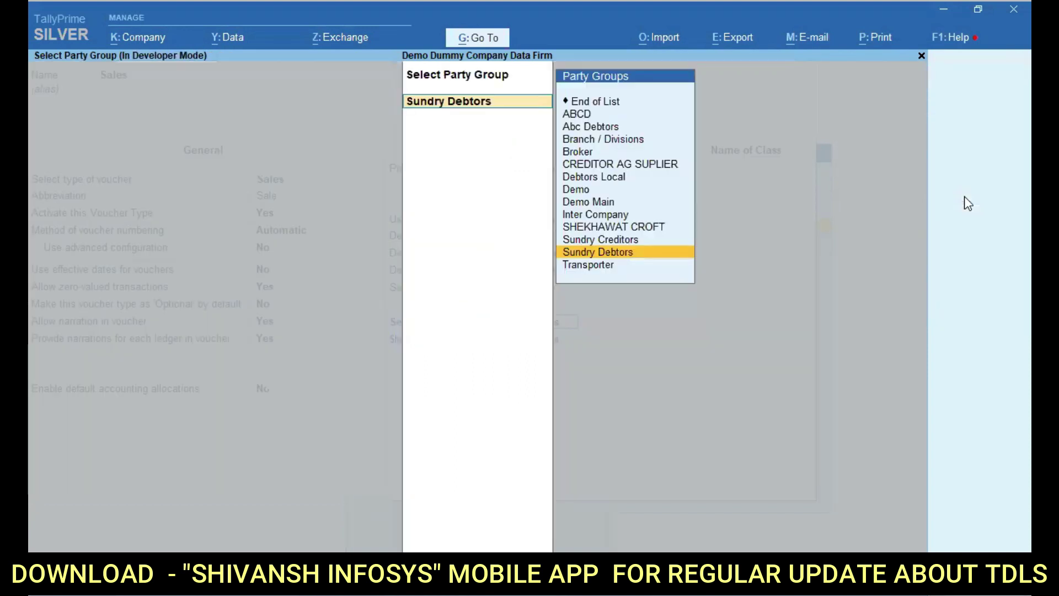
key(BackSpace)
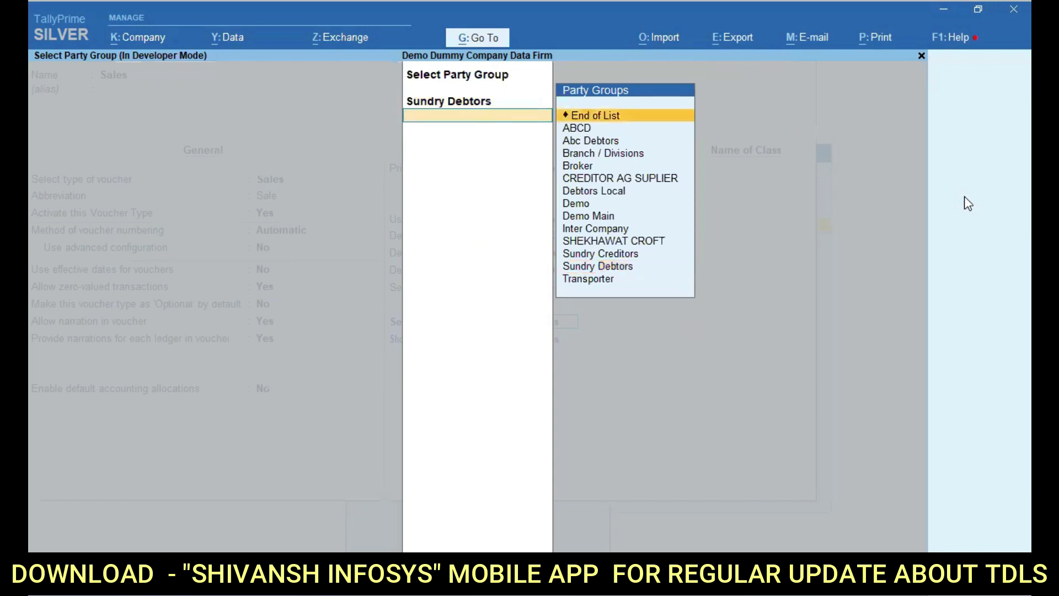
key(Return)
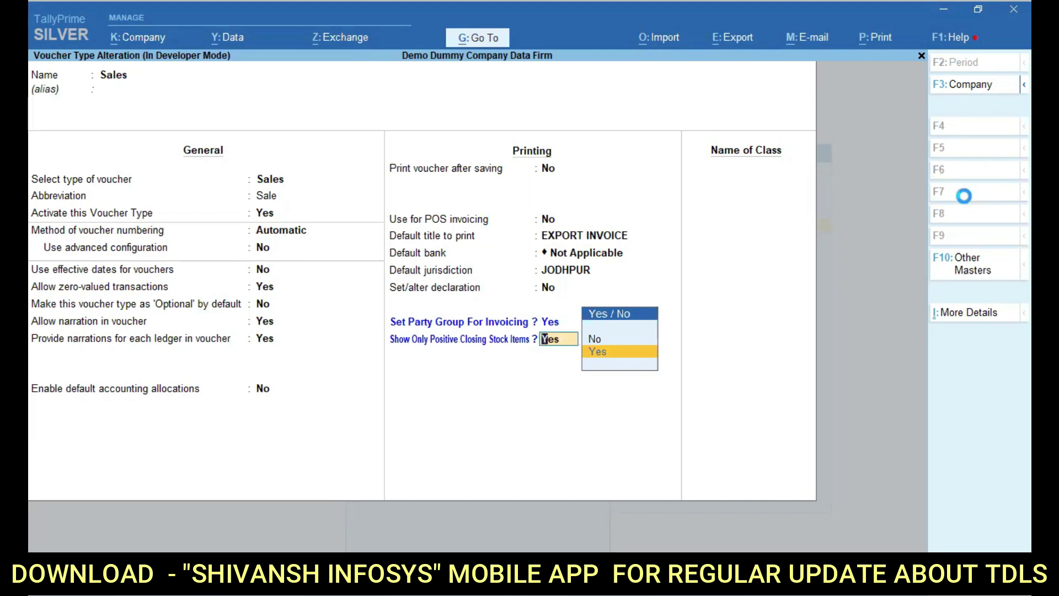
key(ctrl)
key(ctrl+a)
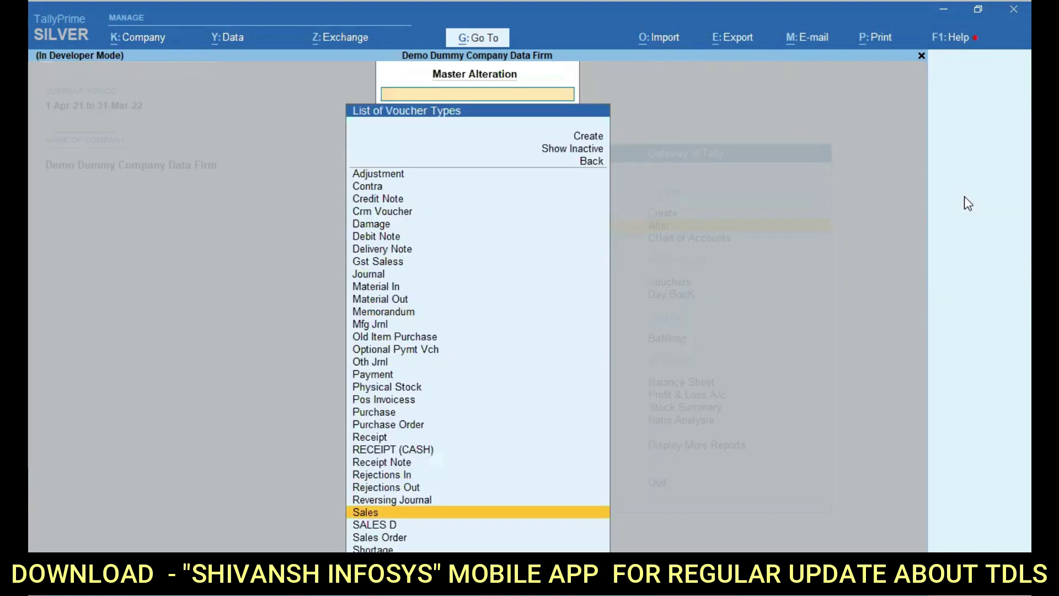
key(Escape)
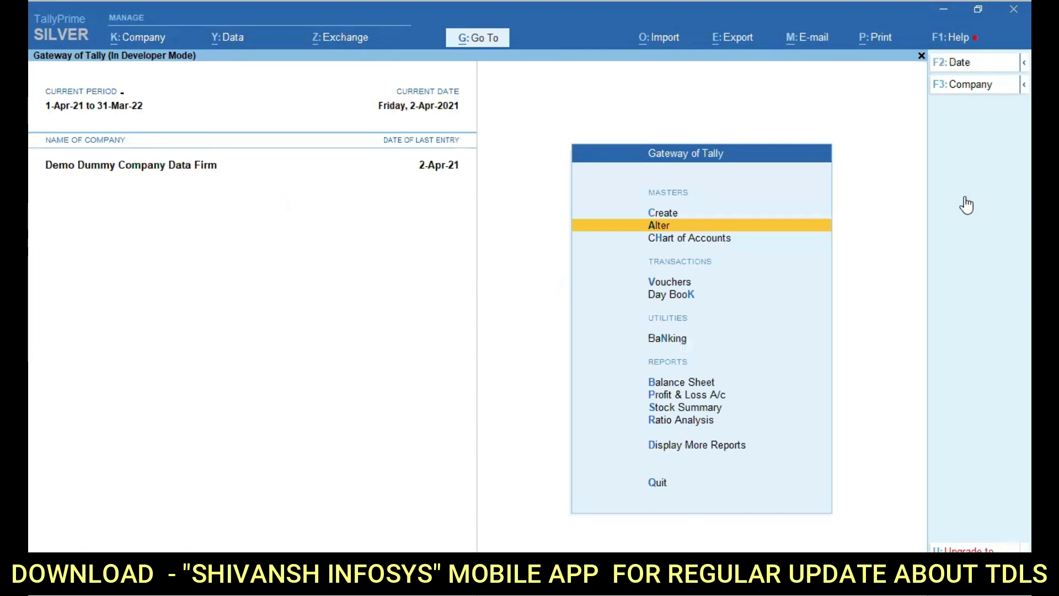
Step: Start a new Sales voucher, and show the last purchase cost column and hide it again
key(v)
key(F8)
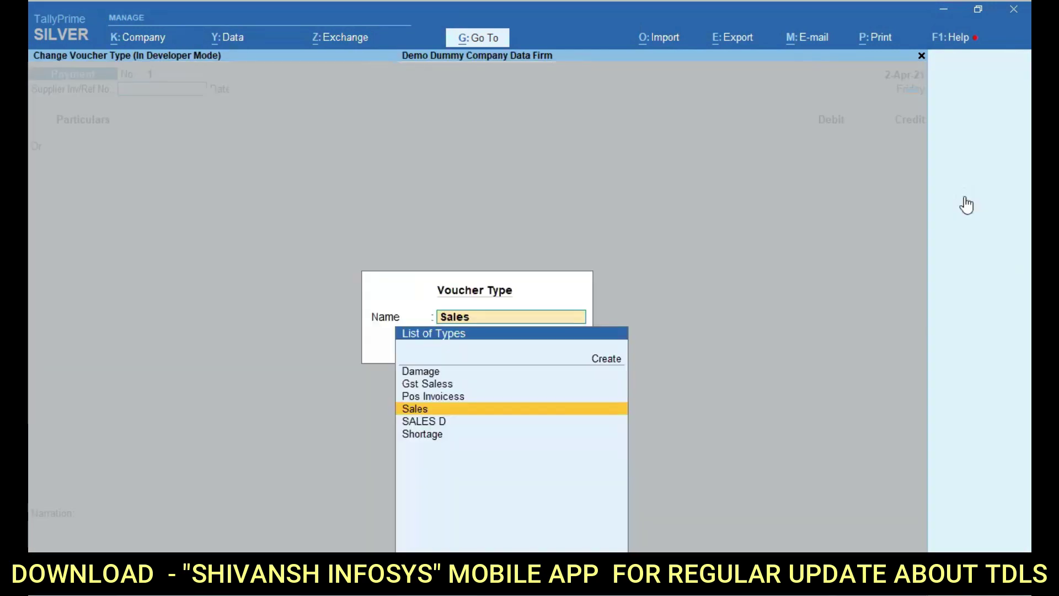
key(Return)
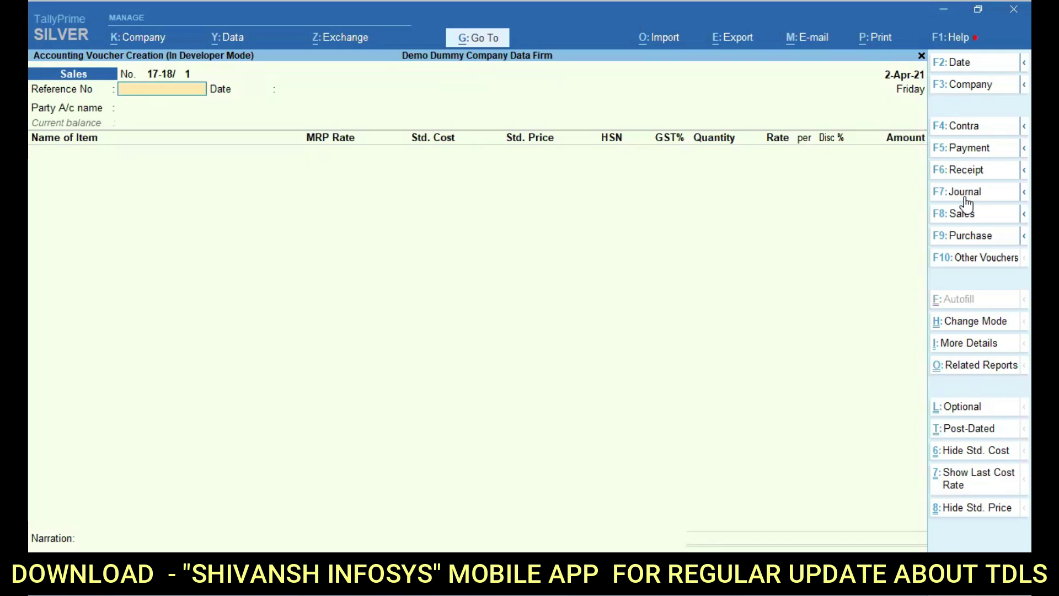
click(972, 496)
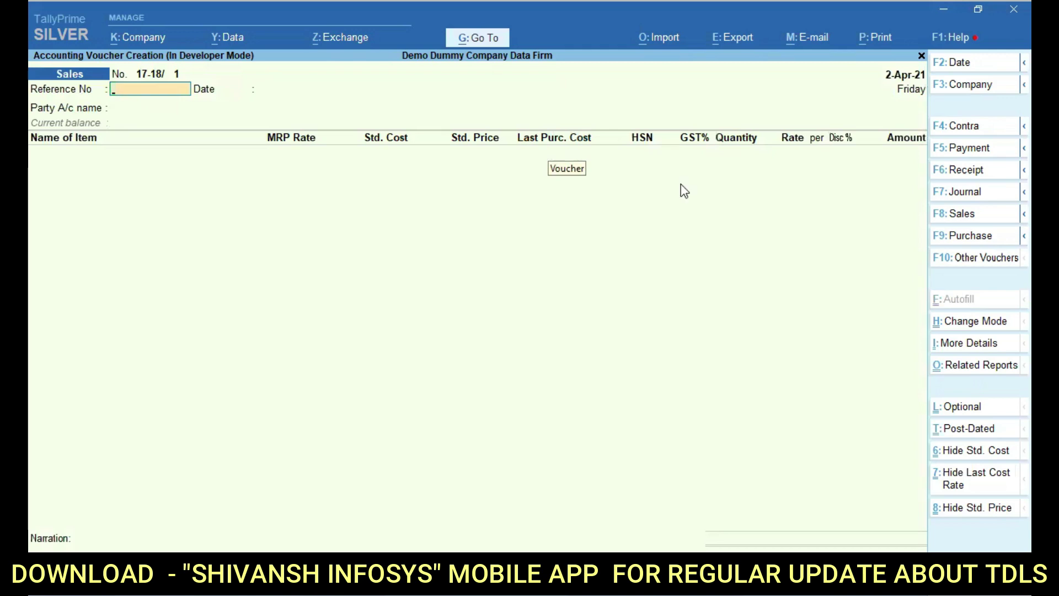
click(974, 489)
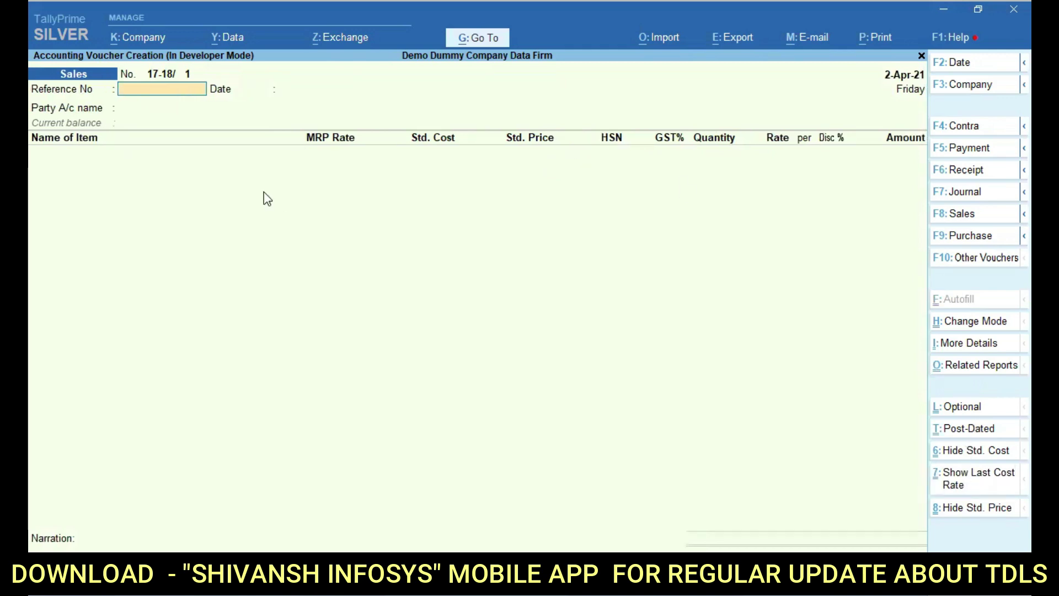
Step: Browse through the party ledgers offered for the Sales voucher's Party A/c name
key(Return)
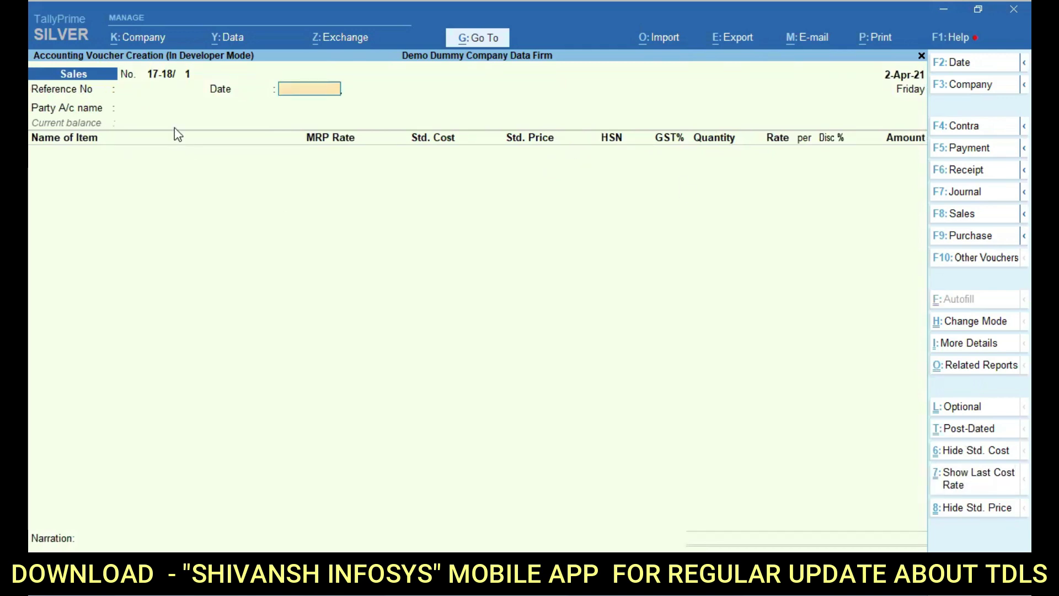
key(Return)
key(Down)
key(Down)
key(Down)
key(Down)
key(Down)
key(Down)
key(Down)
key(Down)
key(Down)
key(Down)
key(Down)
key(Down)
key(Down)
key(Down)
key(Down)
key(Down)
key(Down)
key(Down)
key(Down)
key(Down)
key(Down)
key(Down)
key(Down)
key(Down)
key(Down)
key(Down)
key(Down)
key(Down)
key(Down)
key(Down)
key(Down)
key(Down)
key(Down)
key(Down)
key(Down)
key(Down)
key(Down)
key(Down)
key(Down)
key(Down)
key(Down)
key(Down)
key(Down)
key(Down)
key(Down)
key(Down)
key(Down)
key(Down)
key(Down)
key(Down)
key(Down)
key(Down)
key(Down)
key(Down)
key(Down)
key(Down)
key(Down)
key(Down)
key(Down)
key(Down)
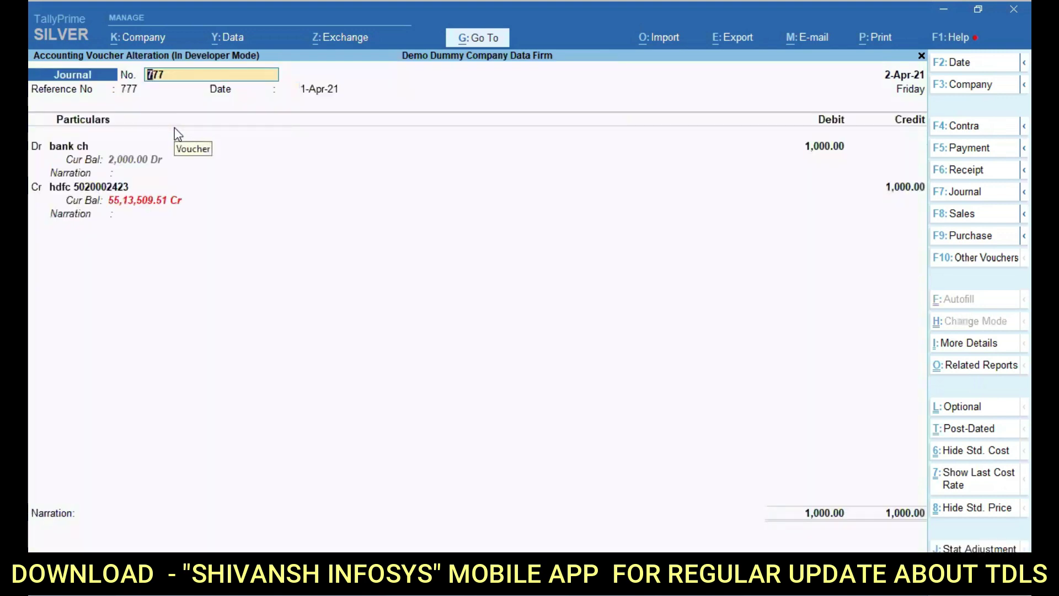
Step: Change the open Journal voucher's type to Sales and go on to its party account field
key(F8)
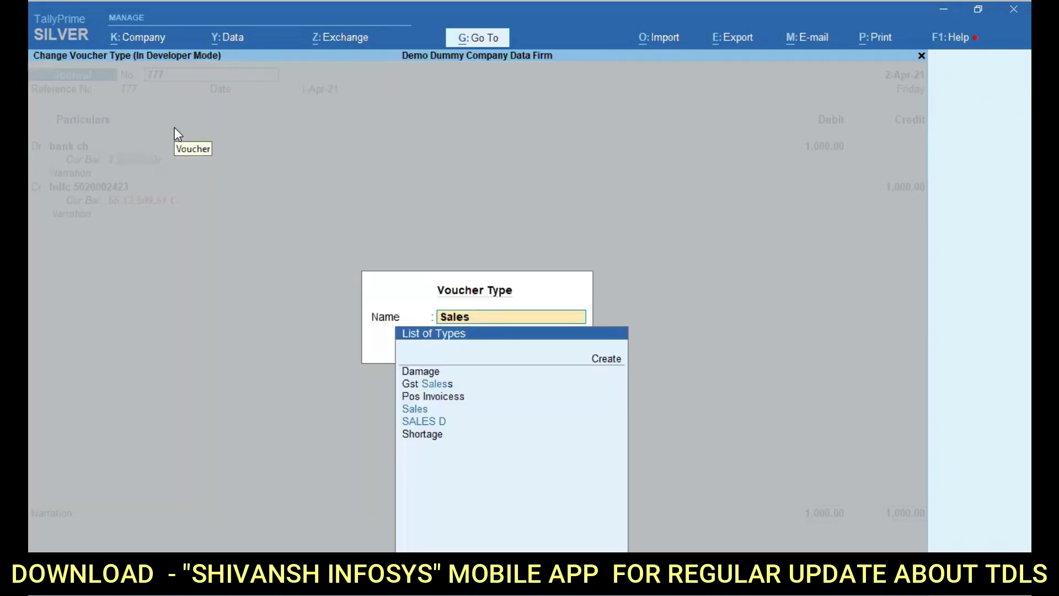
key(Return)
key(Return)
key(Return)
key(Return)
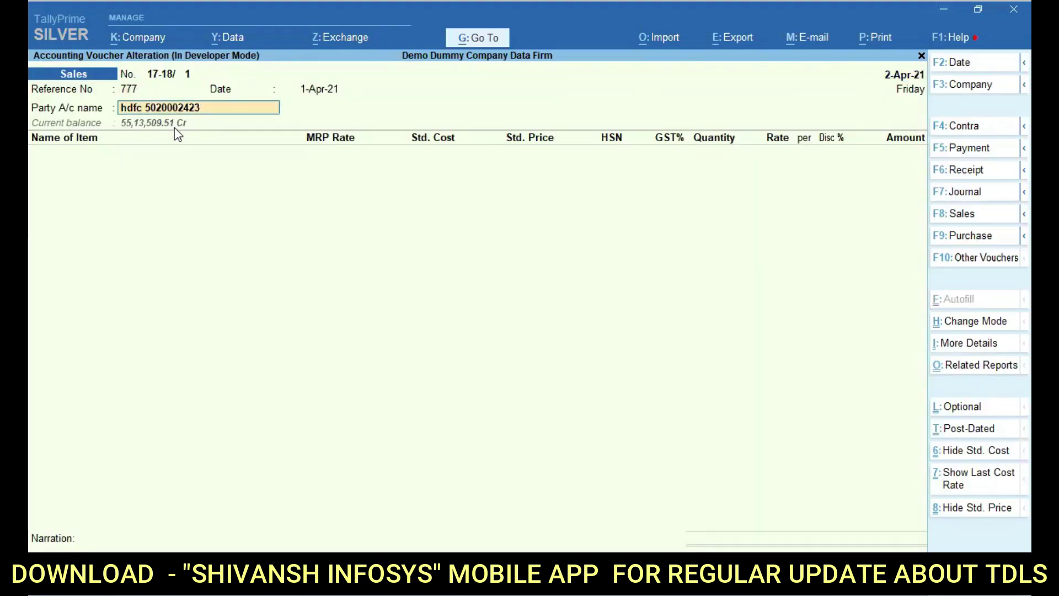
Step: Clear the party account, and expand the party ledger list with Show More and reduce it again with Show Less
key(space)
key(Up)
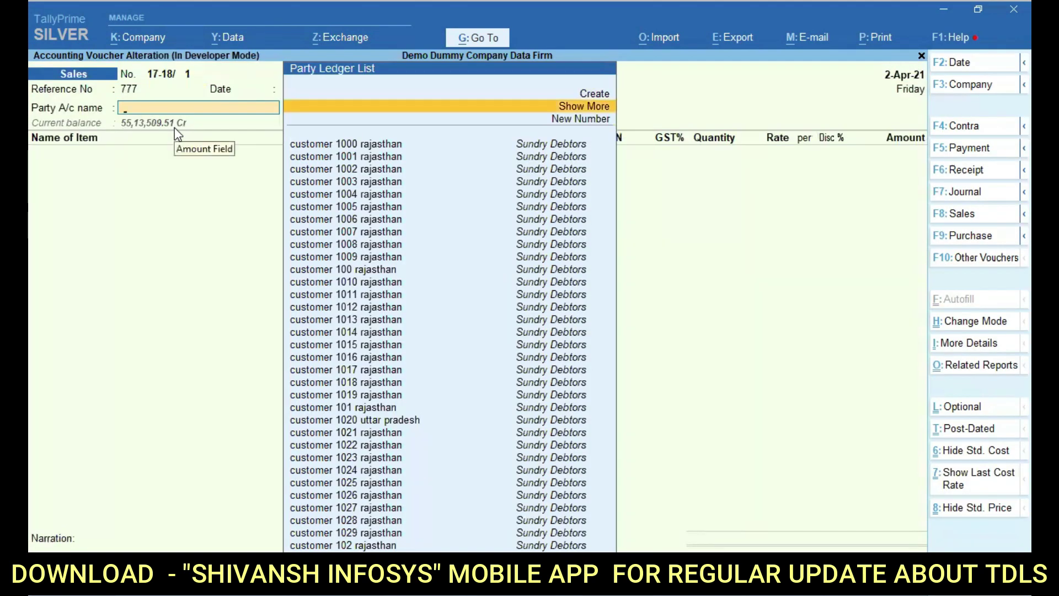
key(Return)
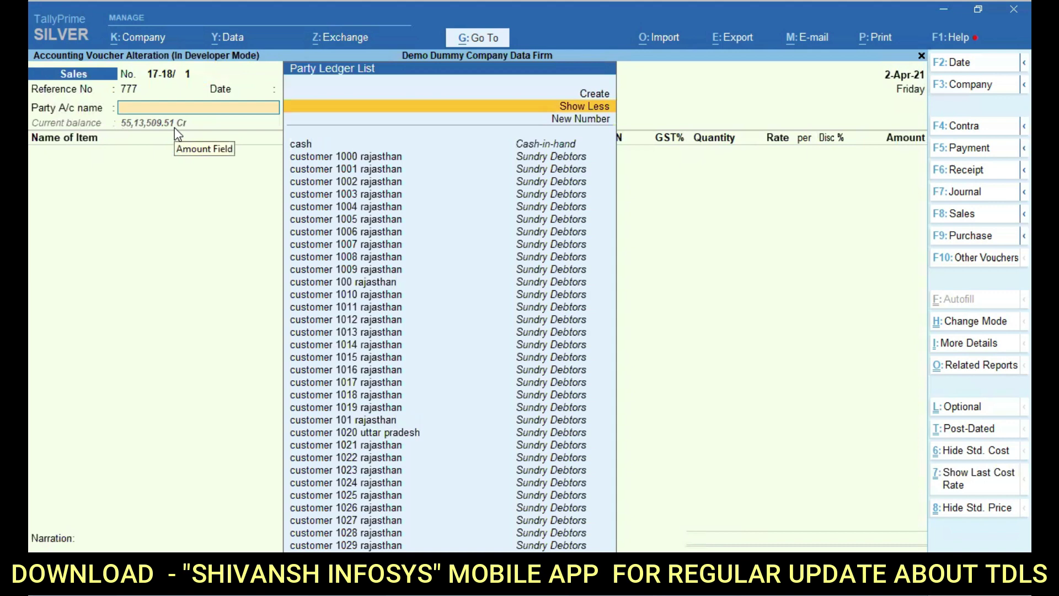
key(Return)
Step: Choose customer 1000 rajasthan as the party and accept the dispatch and party details
key(Down)
key(Down)
key(Down)
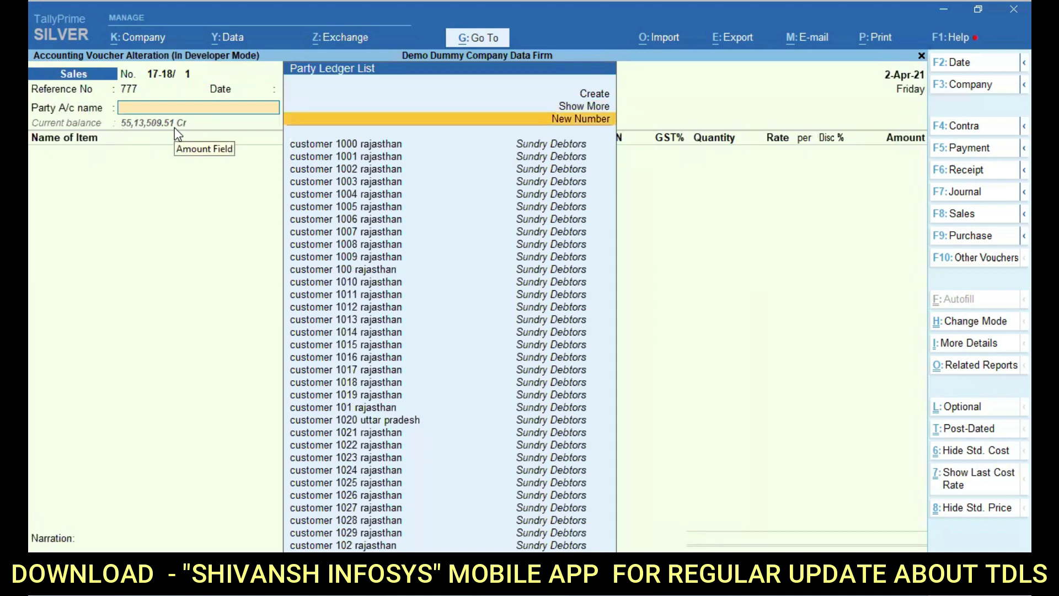
key(Return)
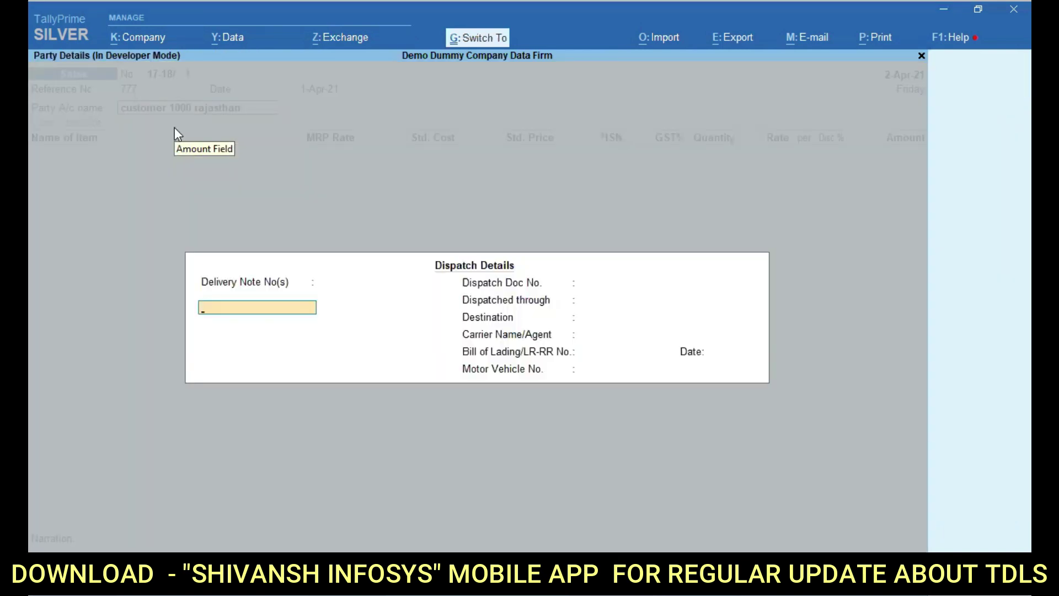
key(ctrl+a)
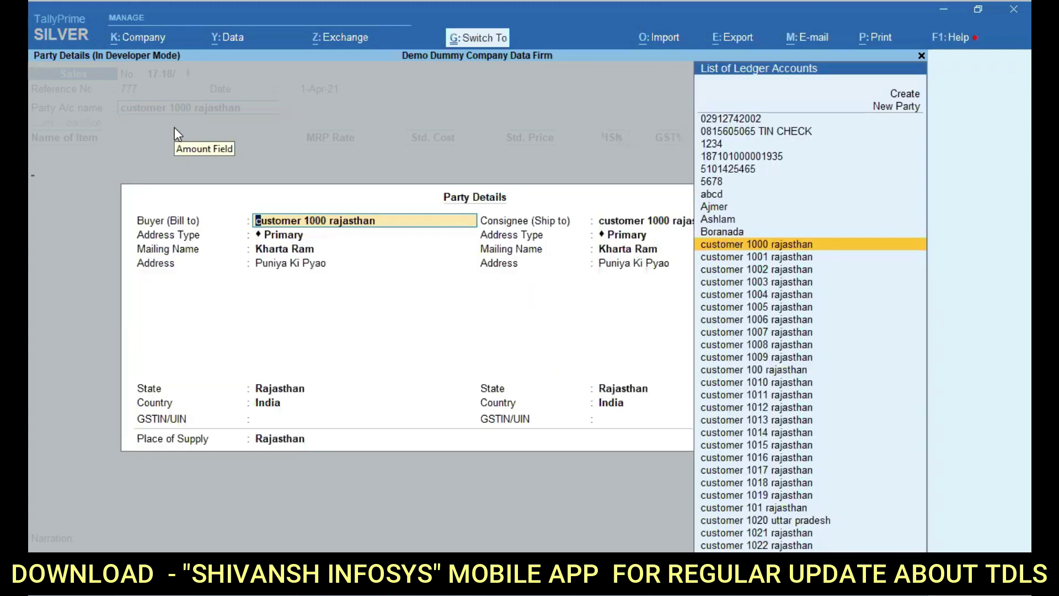
key(ctrl+a)
Step: Pick Ac Cement Sheet from the stock item list and accept its MRP rate of 88.00/Pcs
key(Down)
key(Down)
key(Down)
key(Down)
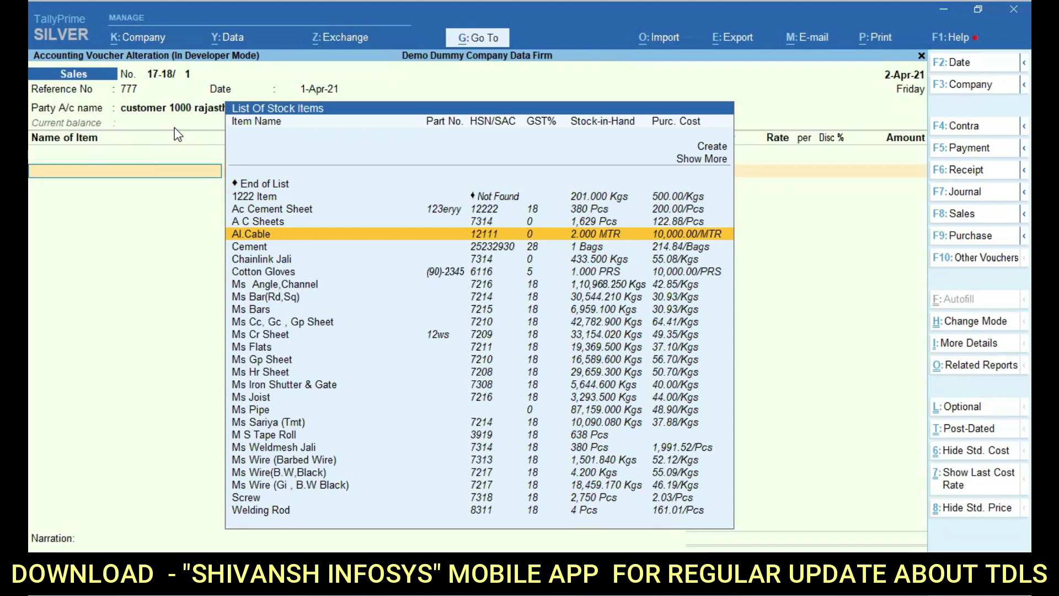
key(Up)
key(Up)
key(Return)
key(Return)
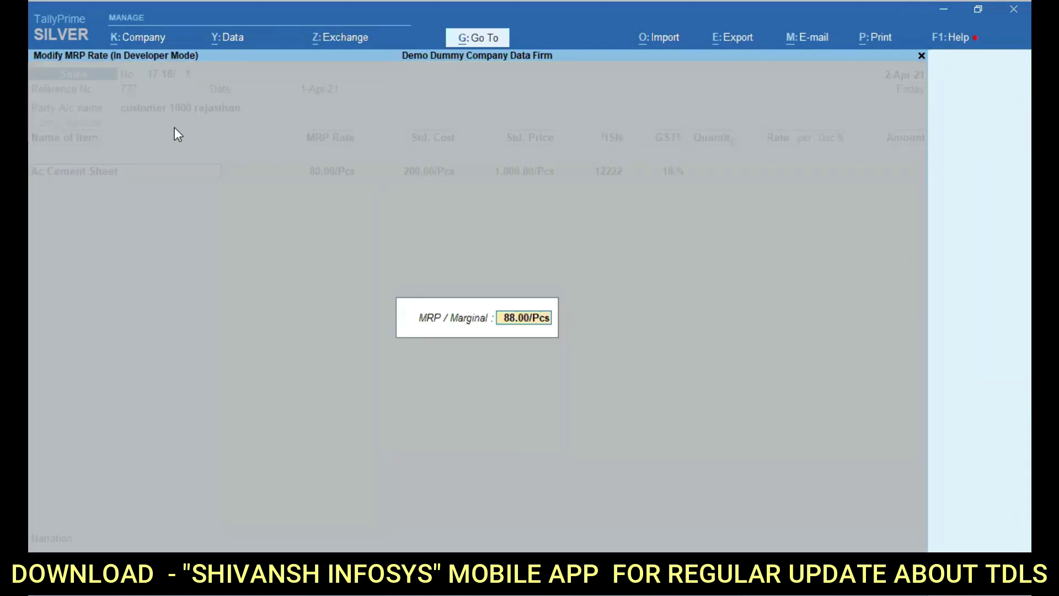
key(Return)
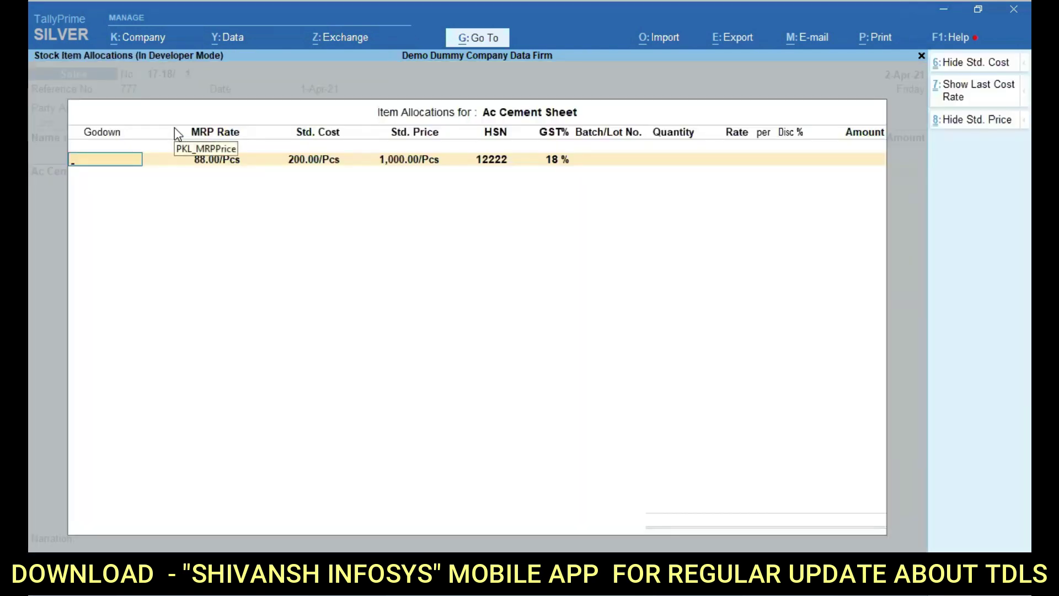
Step: Reopen the item allocation for Ac Cement Sheet and assign it to the Main Location godown
key(Escape)
key(Return)
key(Return)
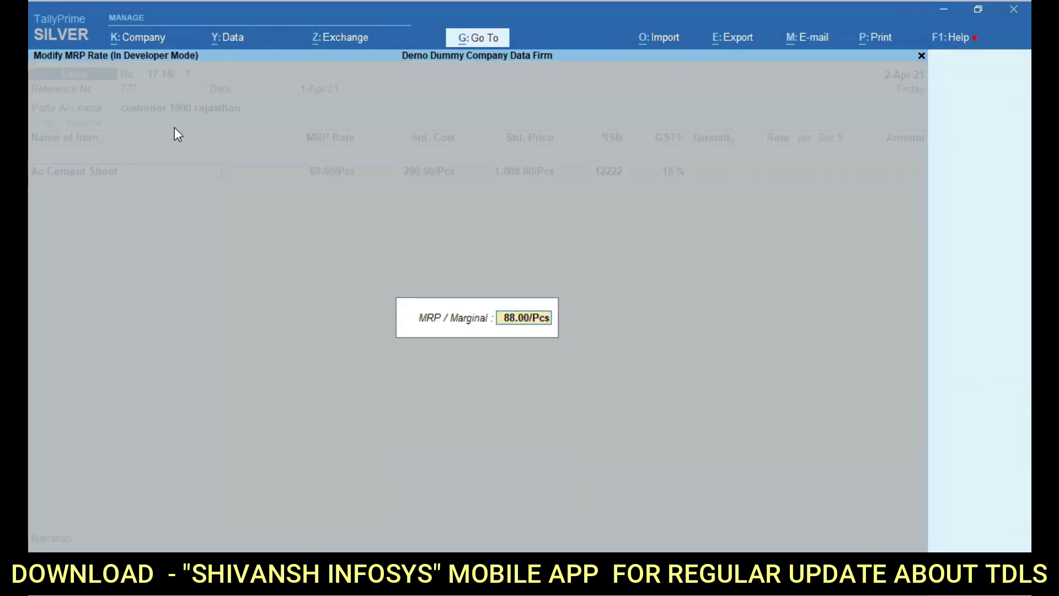
key(Return)
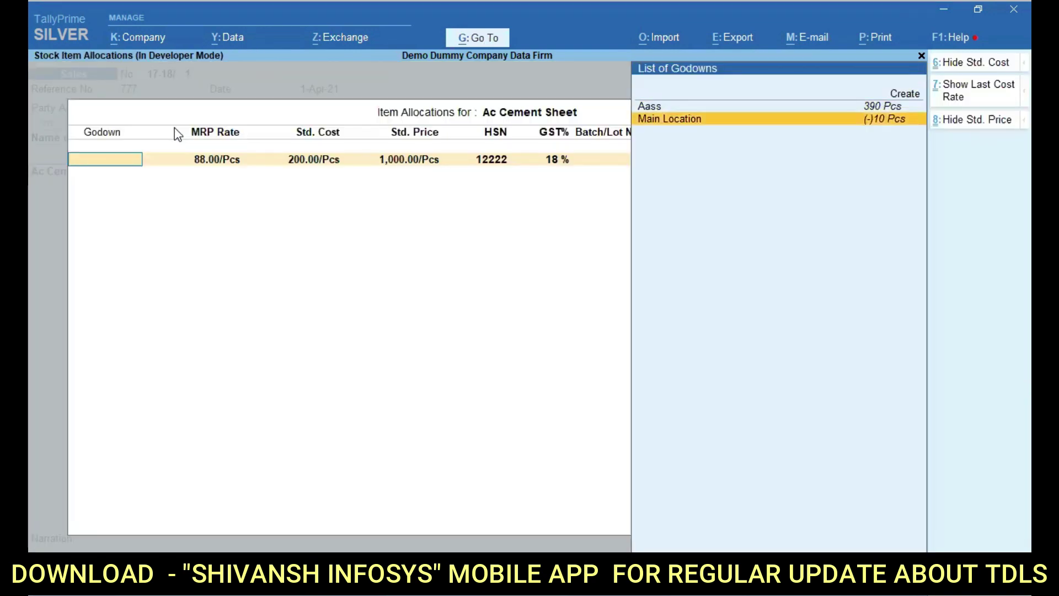
key(Return)
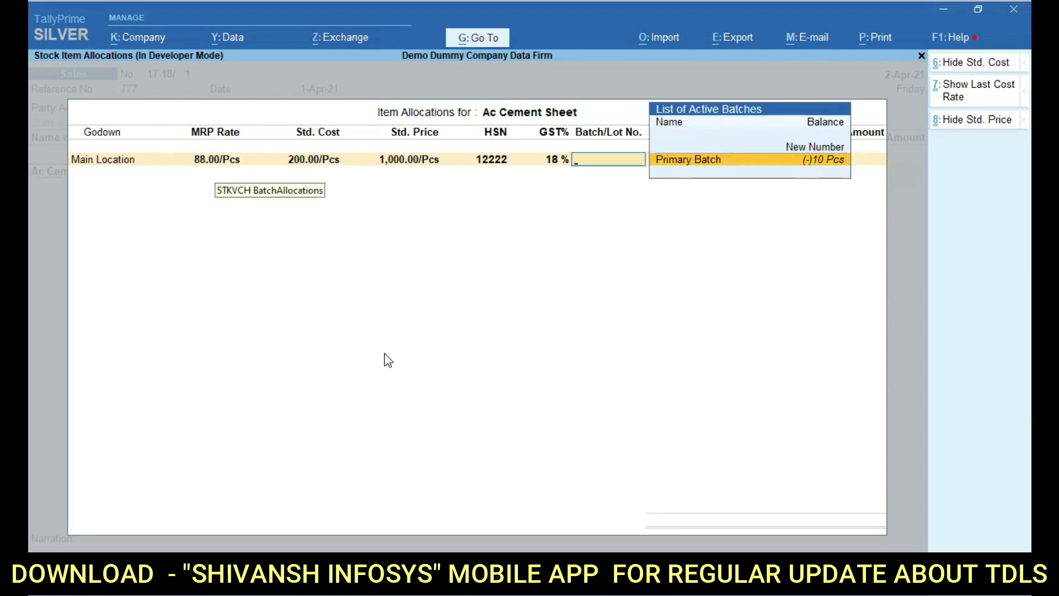
Step: Allocate 100 Pcs of Ac Cement Sheet from the Primary Batch at a rate of 1,000.00, keeping the allocation open
key(Return)
text(100)
key(Return)
key(Return)
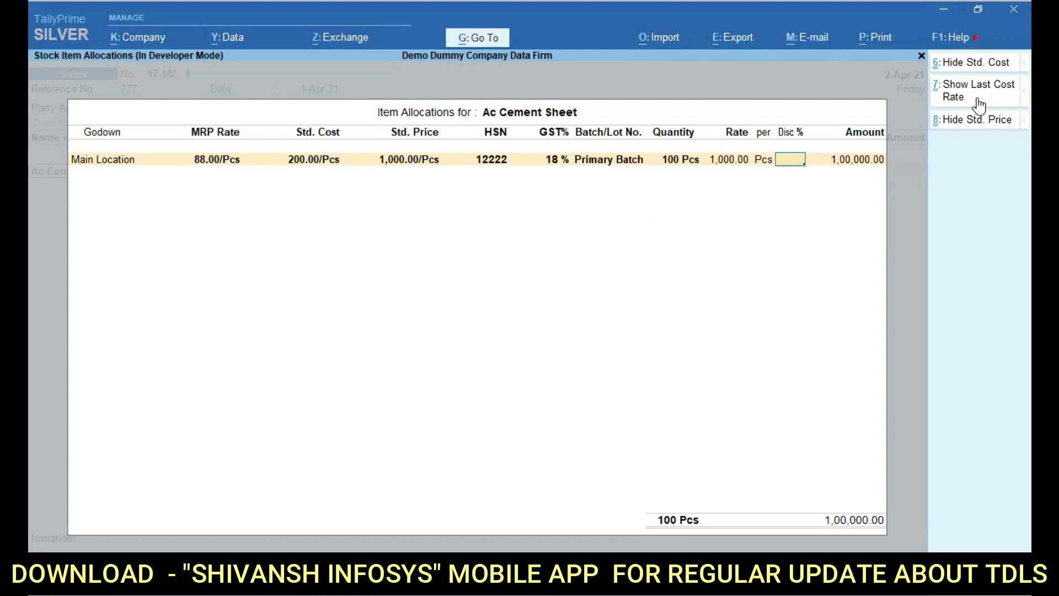
key(Escape)
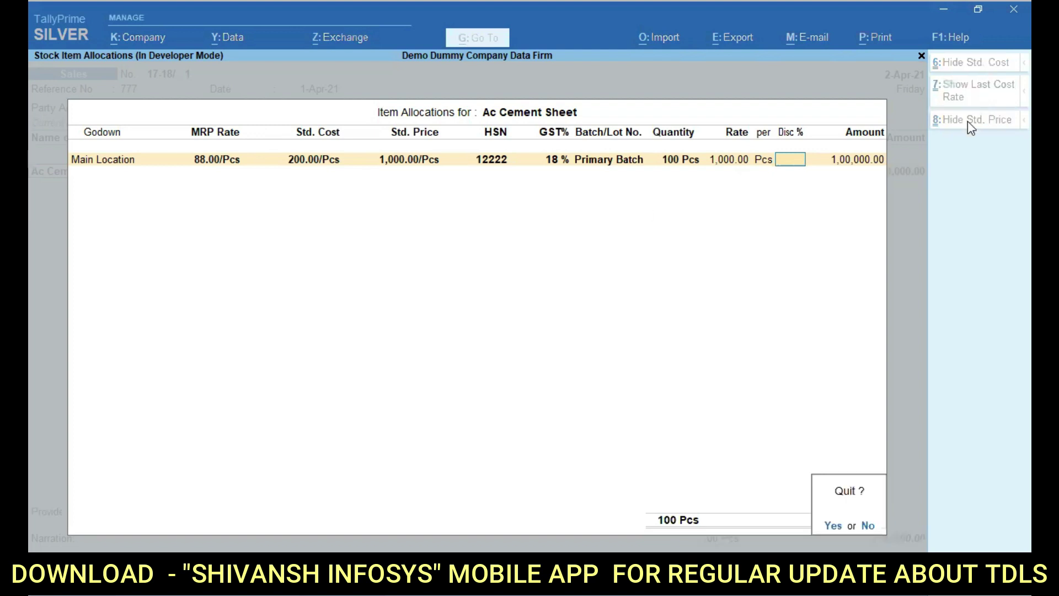
key(n)
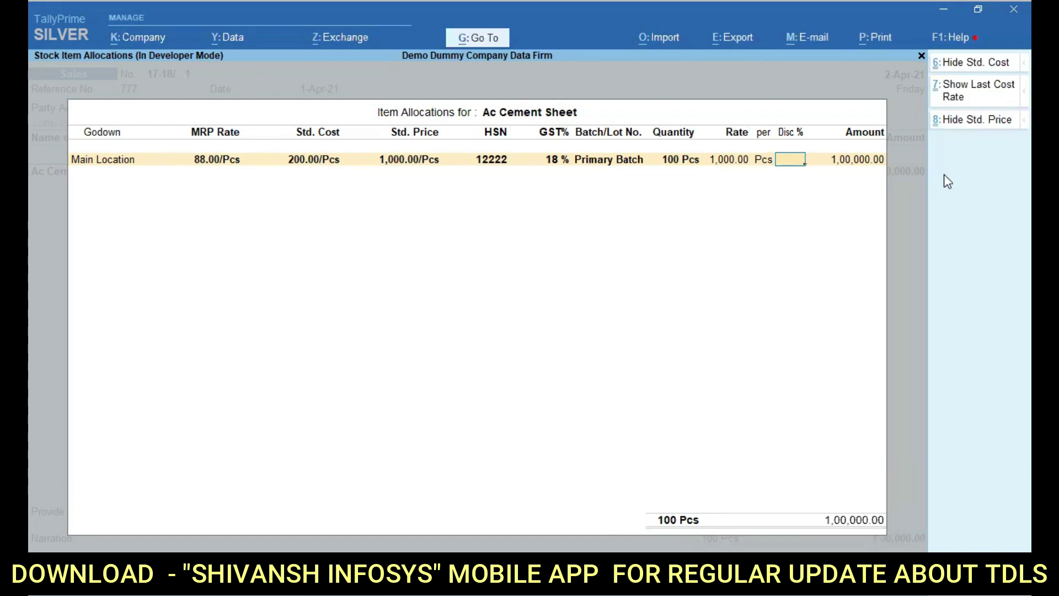
Step: Give the Ac Cement Sheet allocation a 10 % discount and accept the item allocation
text(10)
key(Return)
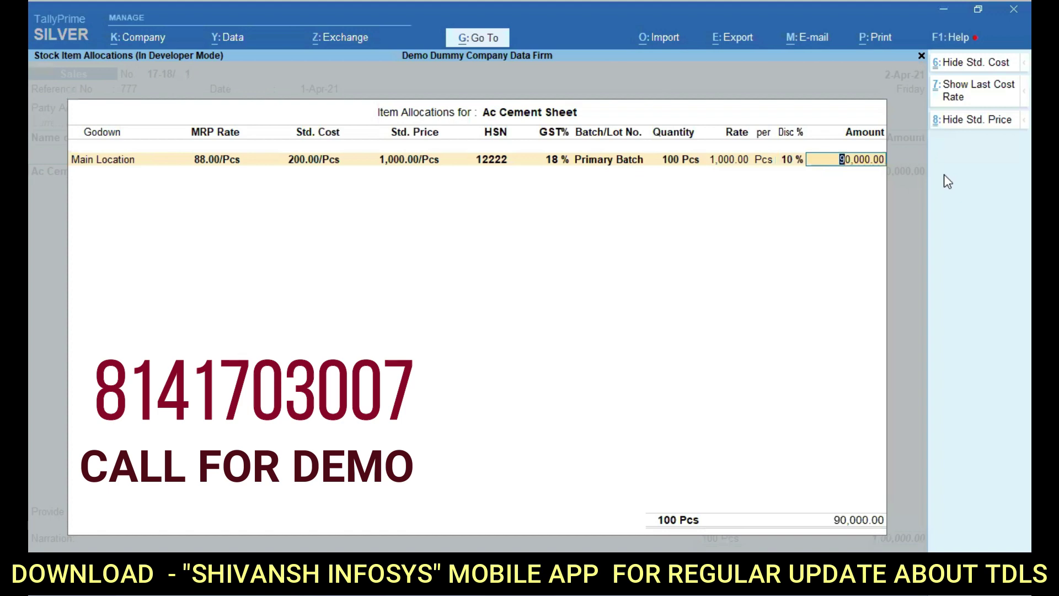
key(Return)
key(Return)
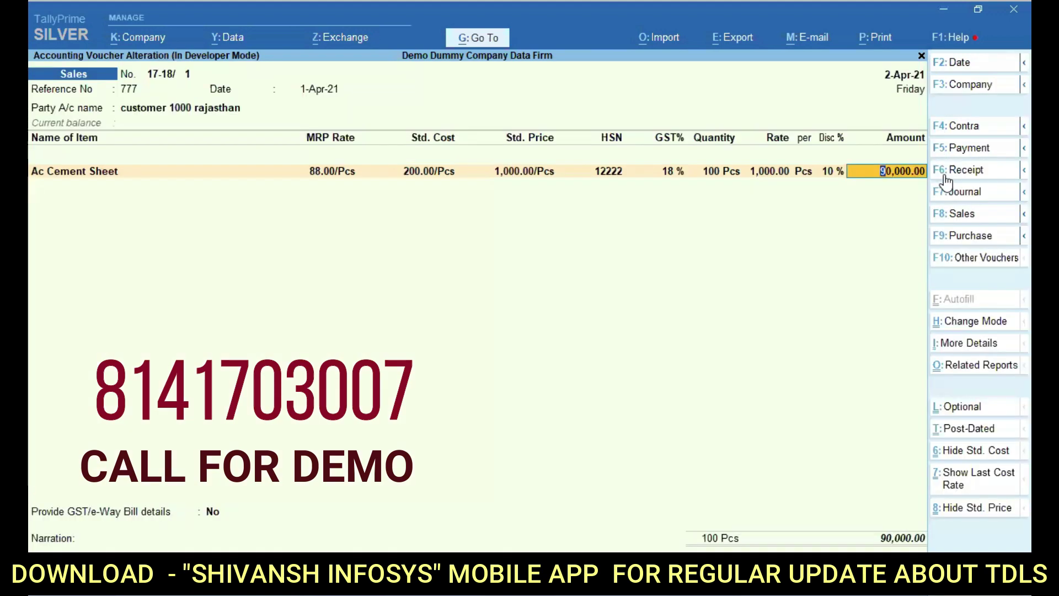
Step: Show the last purchase cost column in the voucher and accept sales local gst 18% as the accounting ledger for Ac Cement Sheet
click(970, 484)
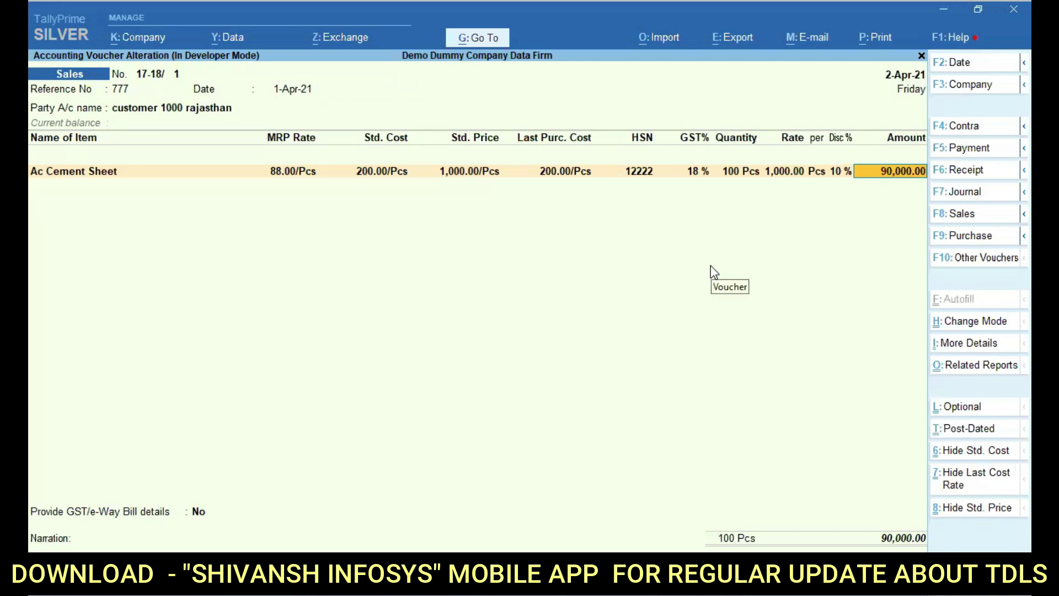
key(Return)
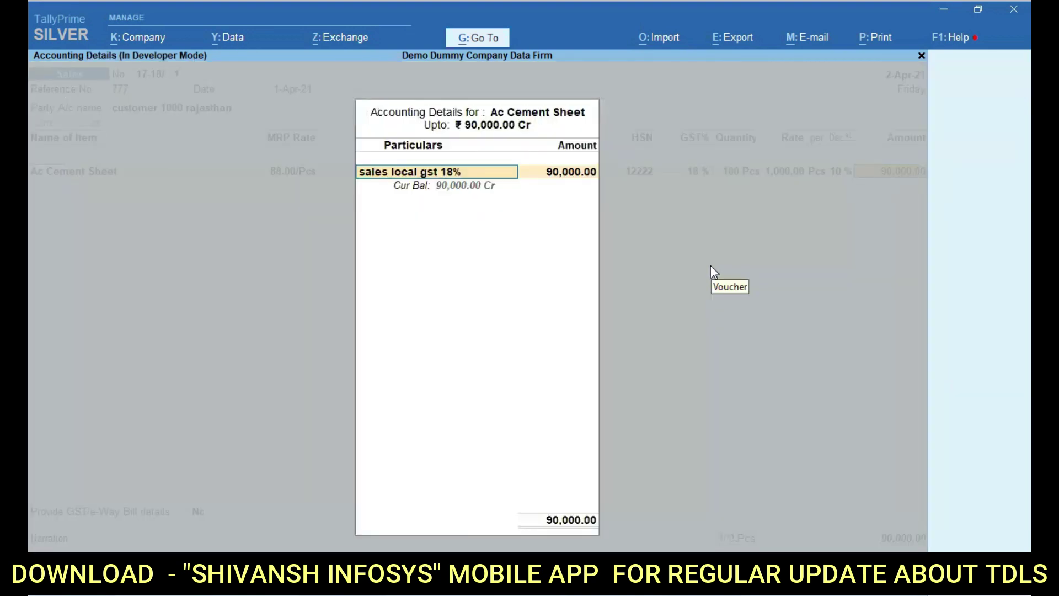
key(Return)
key(Return)
key(Return)
key(Return)
key(Return)
key(Return)
key(Return)
key(Return)
key(Return)
Step: Add the cgst ledger below the item line of the sales voucher and accept its calculated amount
key(BackSpace)
text(Cg)
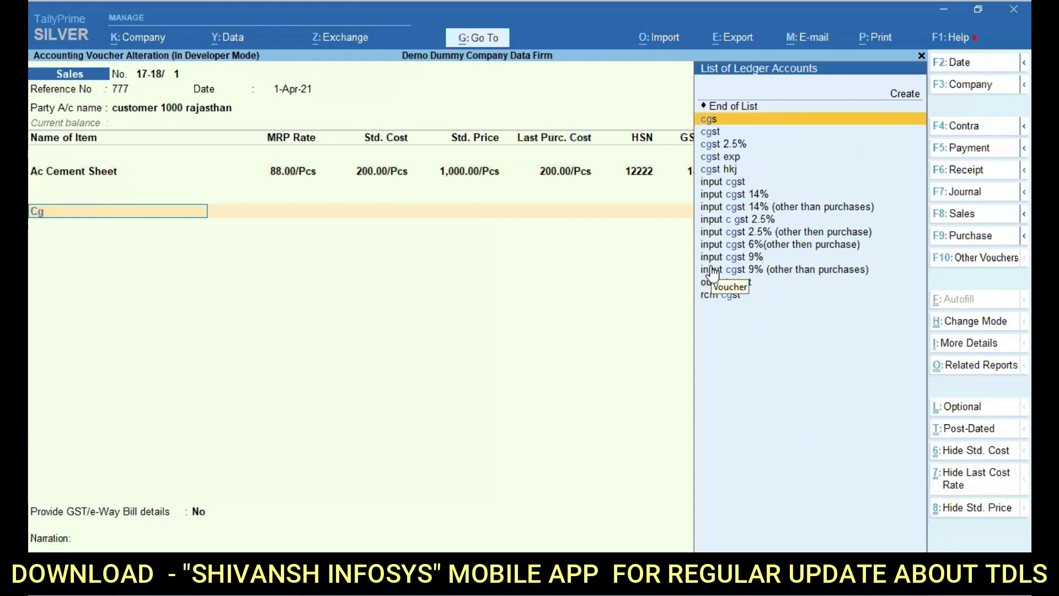
key(Down)
key(Return)
key(Return)
key(Return)
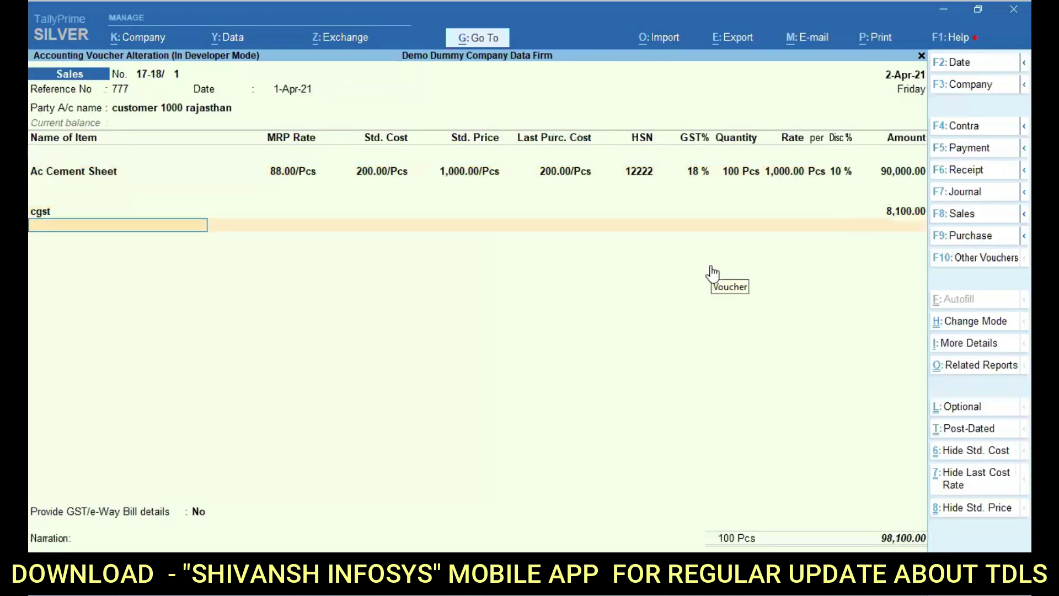
Step: Add the SGST tax ledger below the cgst line and finish the voucher
text(Sg)
key(Down)
key(Return)
key(Return)
key(ctrl)
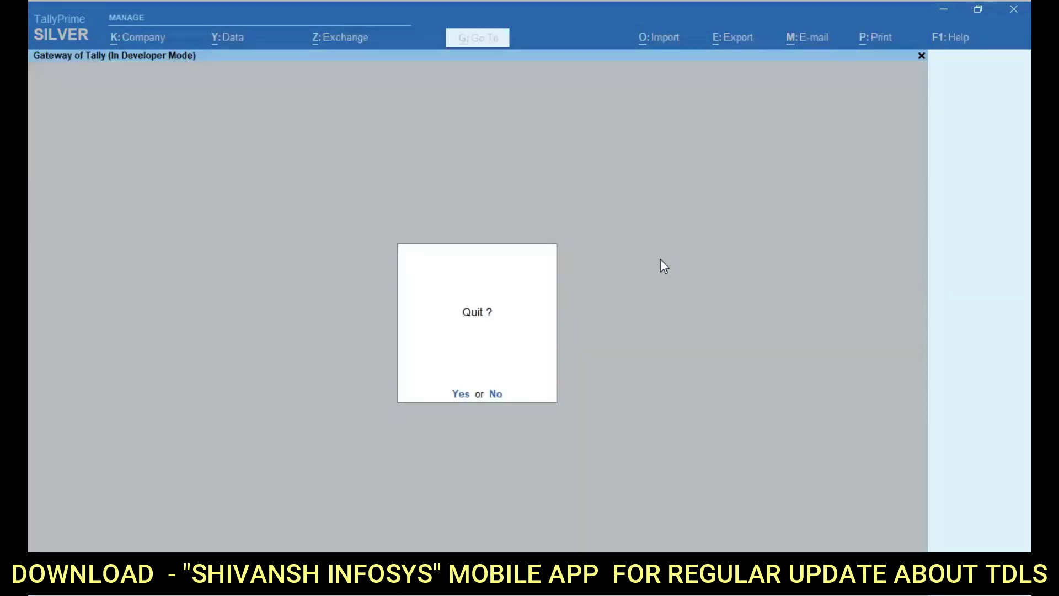
Step: Examine the Stock Summary in detailed view, from the first stock group to the last item, and close the report
key(Escape)
key(s)
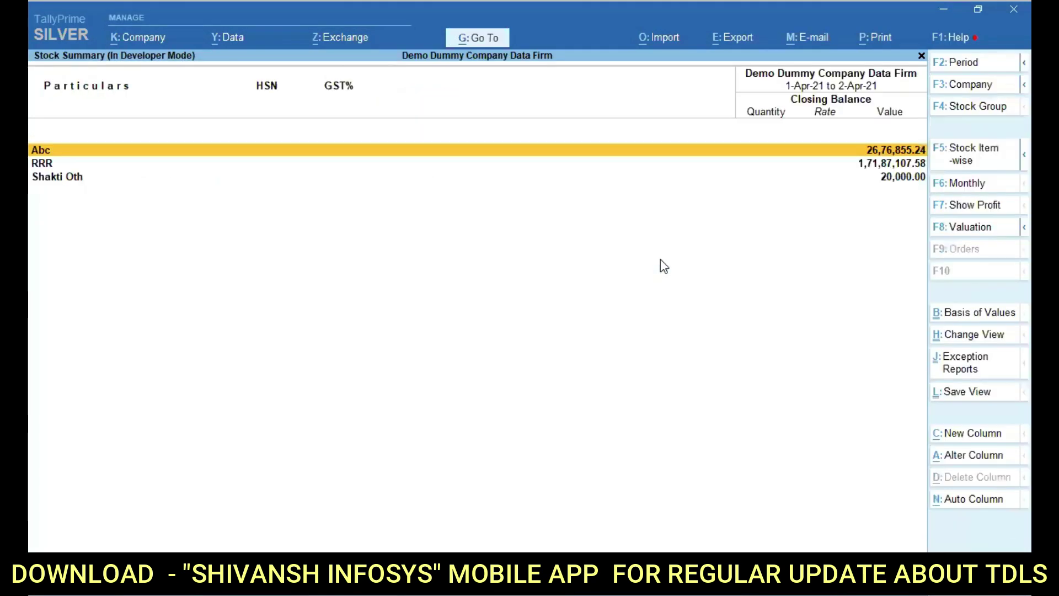
key(alt+F1)
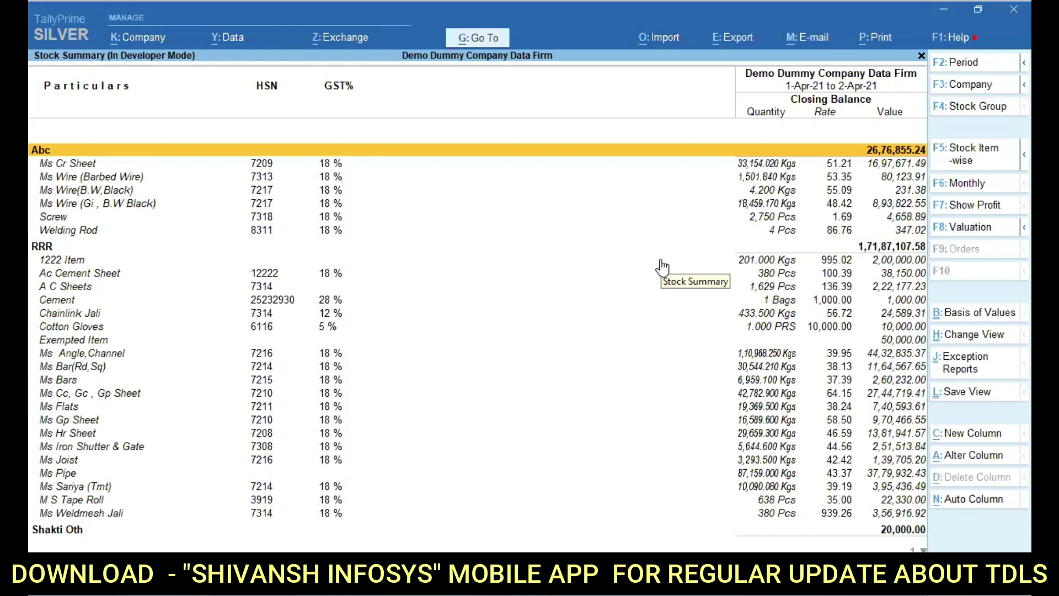
key(End)
key(Home)
key(End)
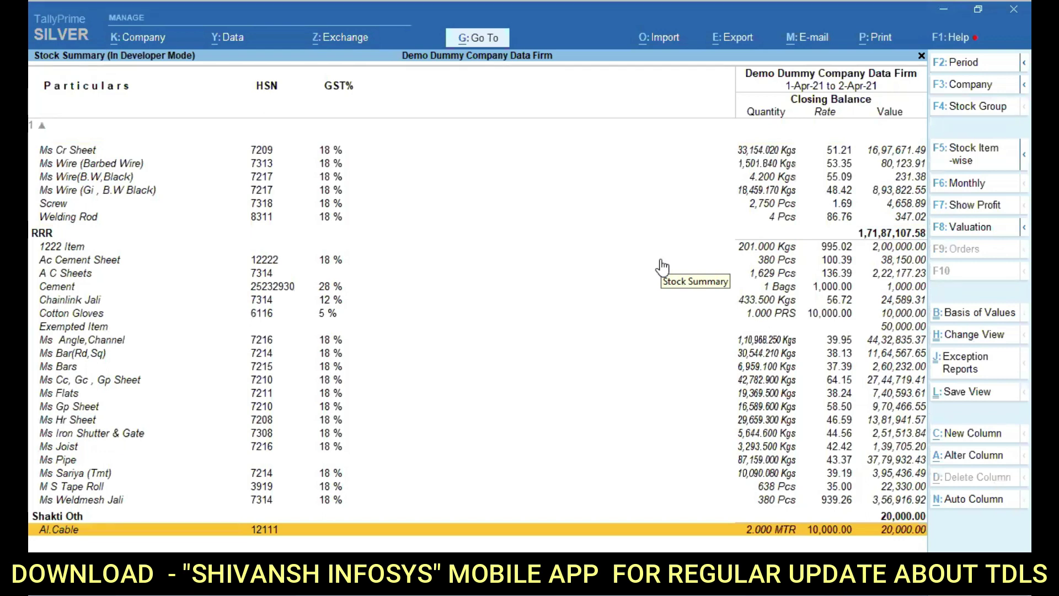
key(Escape)
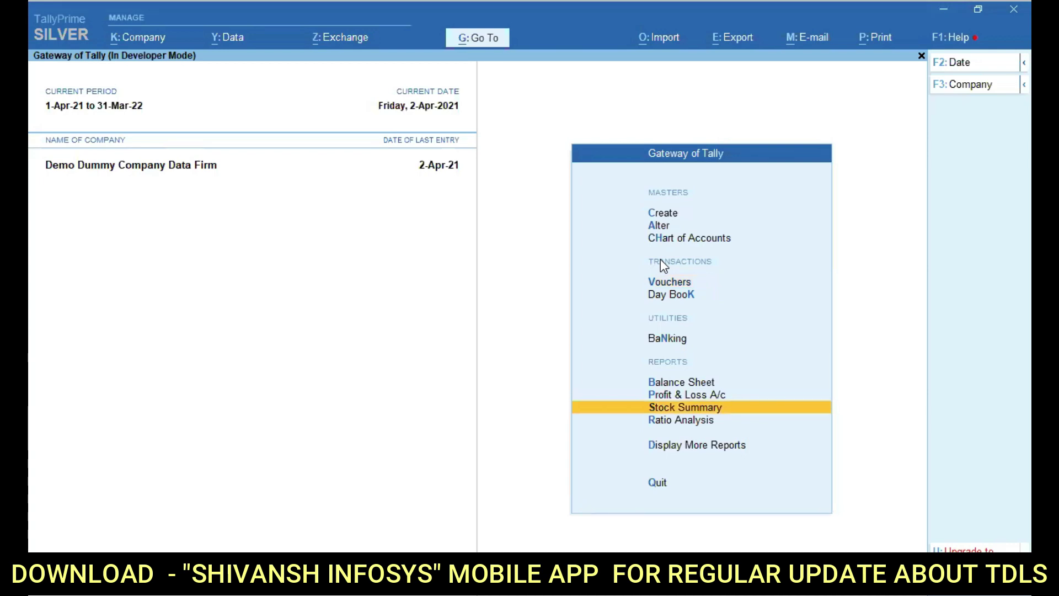
Step: Start a new Sales voucher for customer 1000 rajasthan and accept the dispatch and party details
key(v)
key(Return)
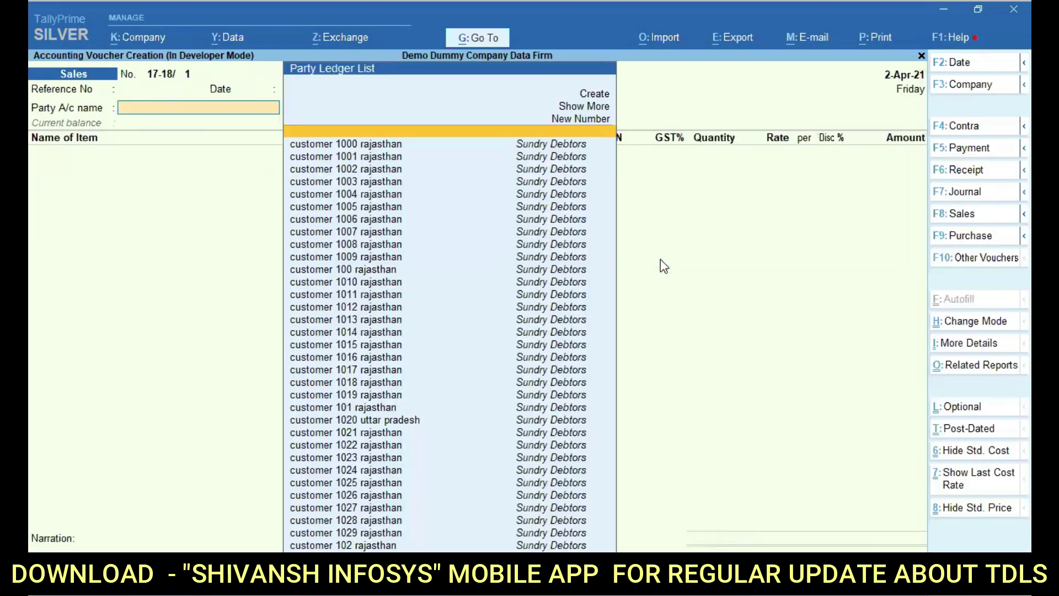
key(Return)
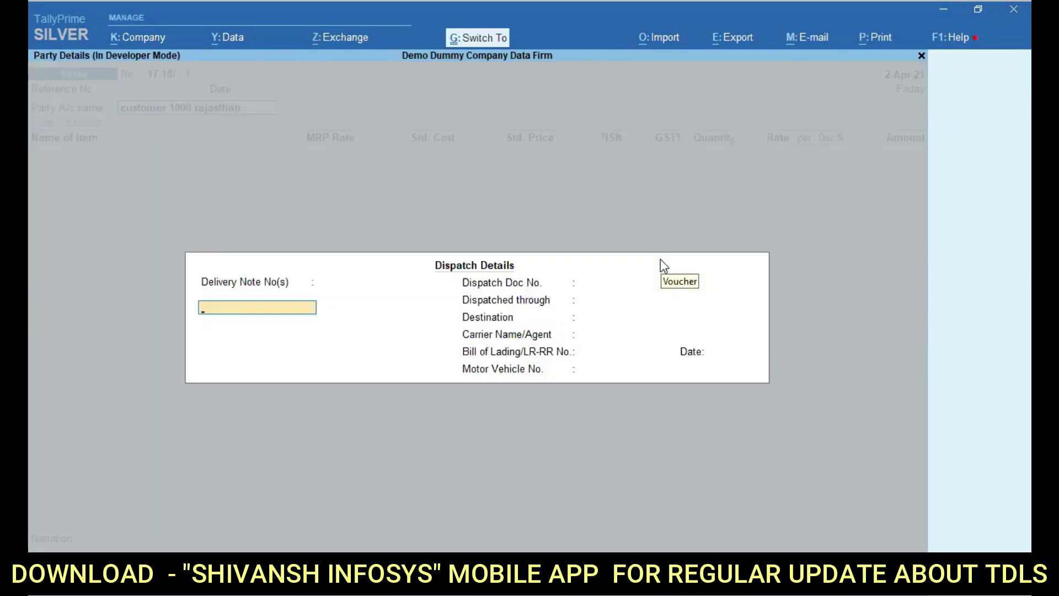
key(ctrl+a)
key(ctrl+a)
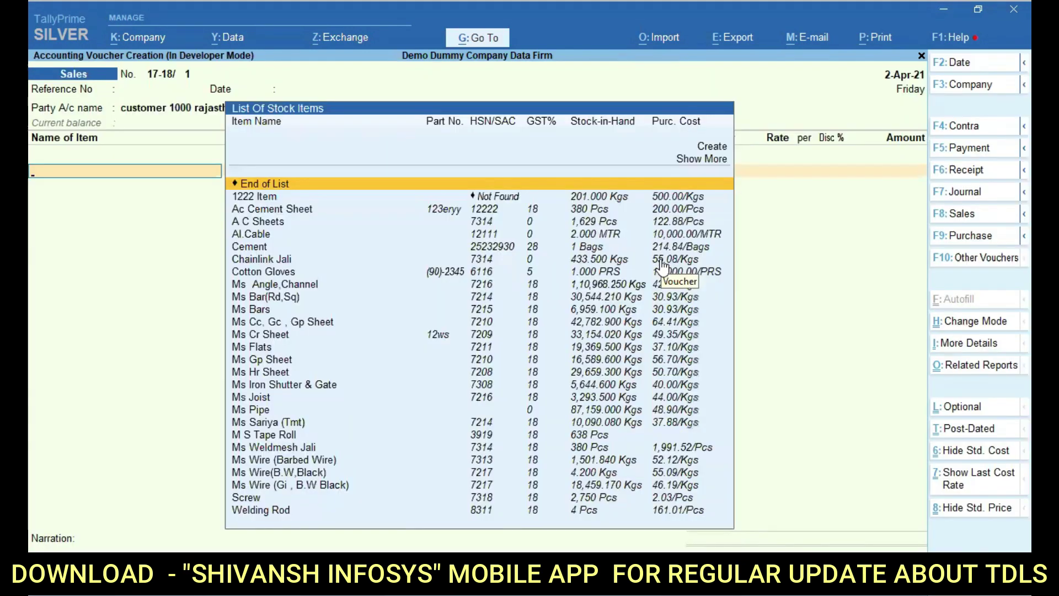
Step: Review the filtered stock item list, expand it with Show More, and examine the full list of items
click(661, 261)
key(Page_Down)
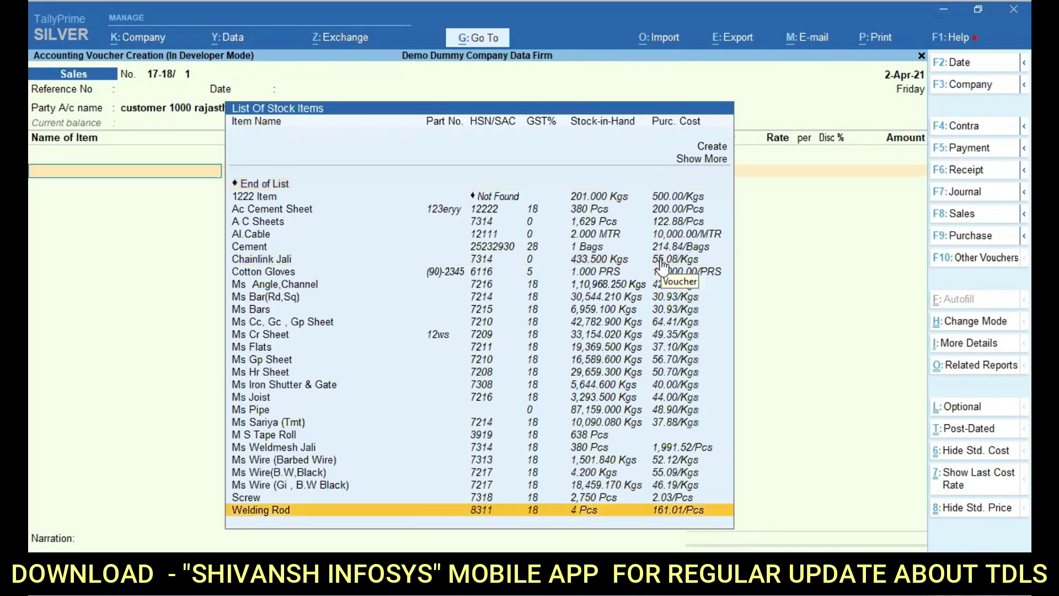
scroll(660, 262, up, 9)
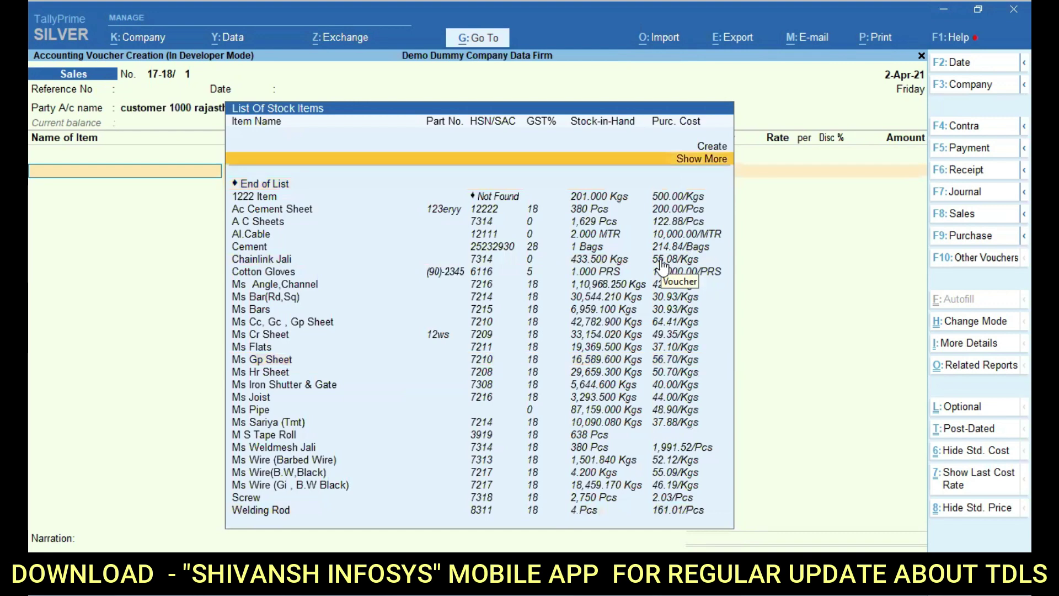
key(Return)
scroll(661, 263, down, 20)
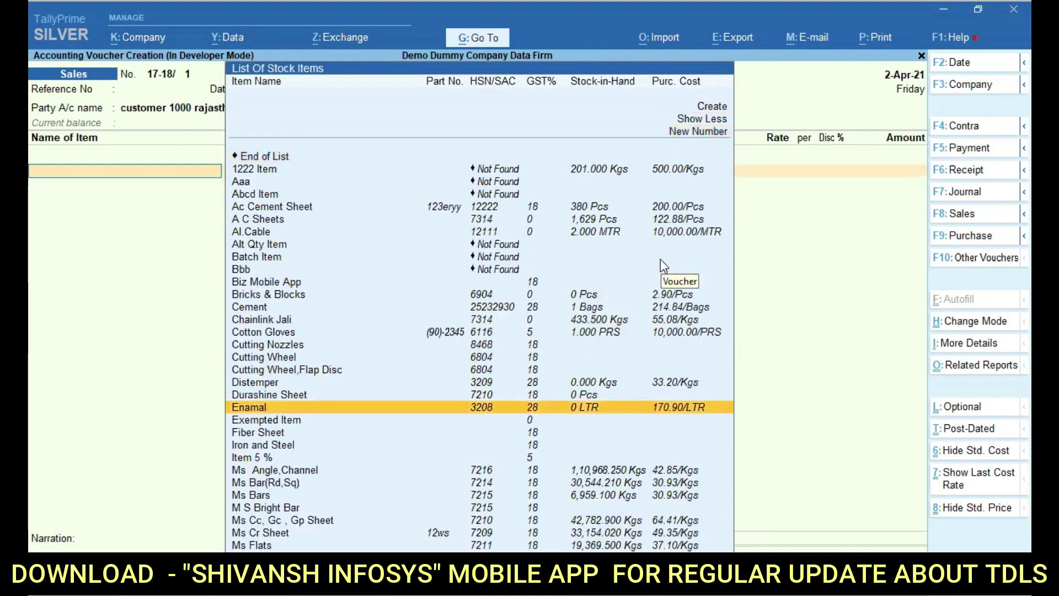
scroll(664, 265, down, 20)
scroll(662, 266, down, 20)
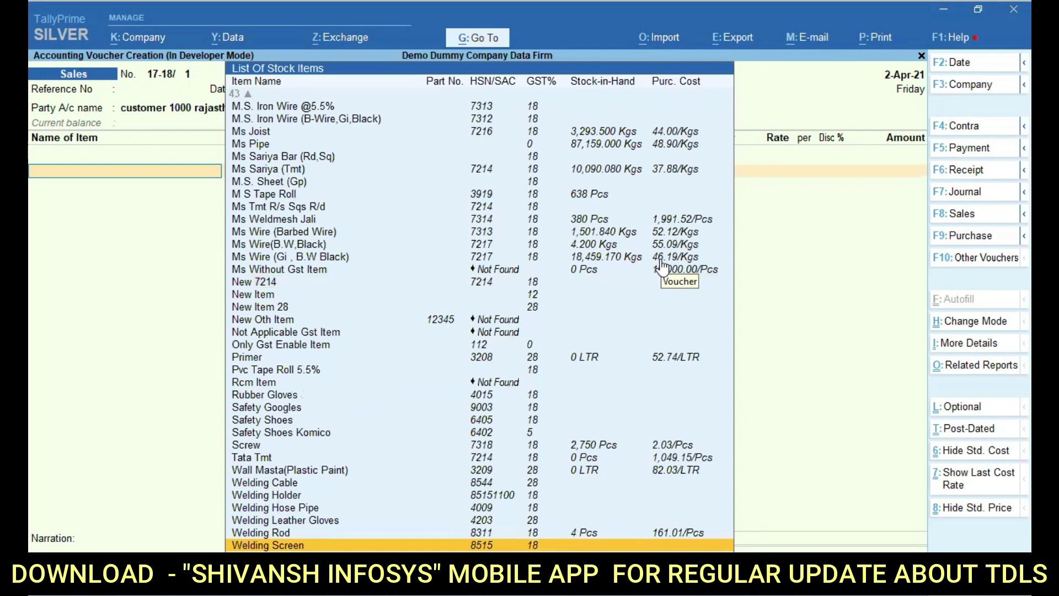
scroll(663, 266, up, 8)
scroll(663, 265, up, 20)
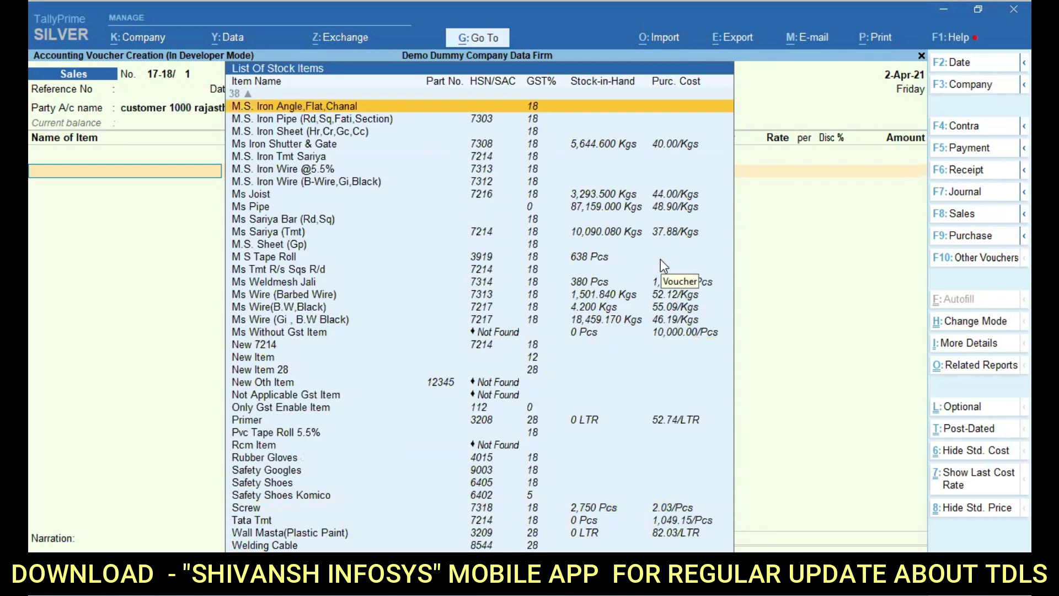
scroll(662, 266, up, 20)
scroll(662, 265, up, 1)
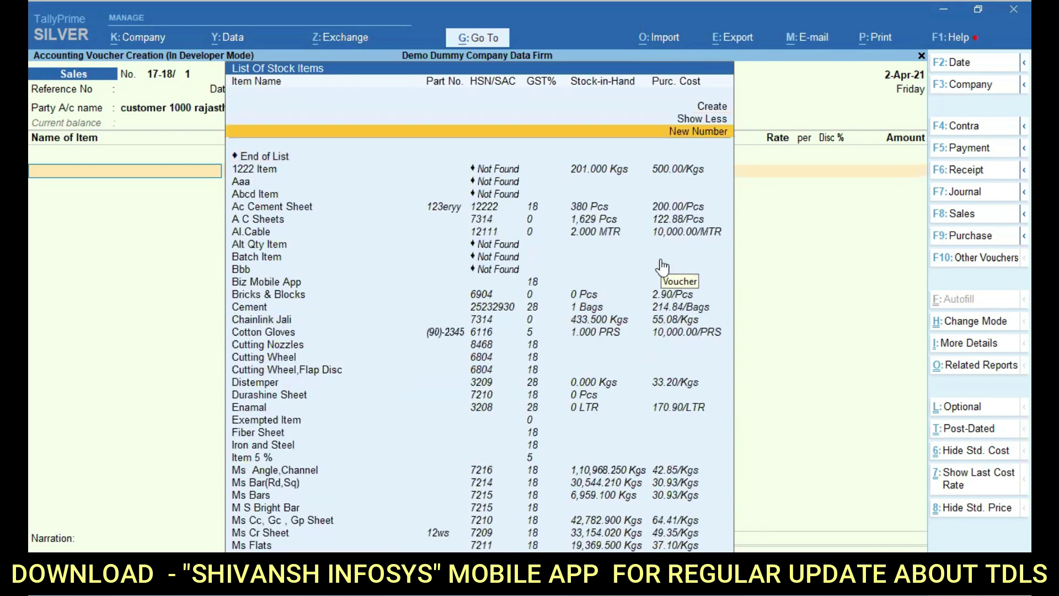
Step: Open 1222 Item for alteration from the stock item list and set Maintain in batches to No
scroll(663, 266, down, 1)
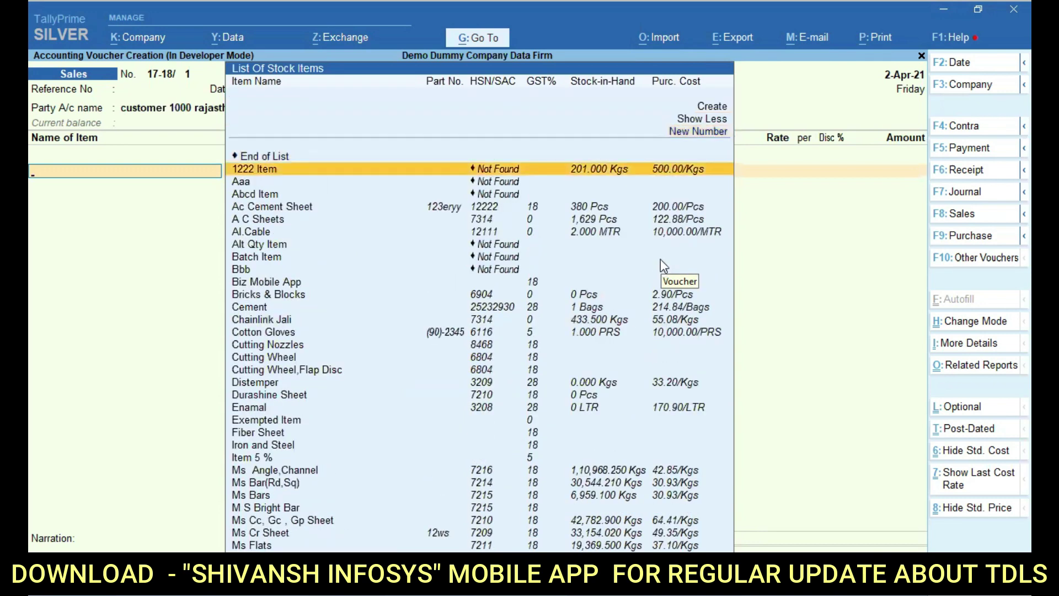
key(ctrl+Return)
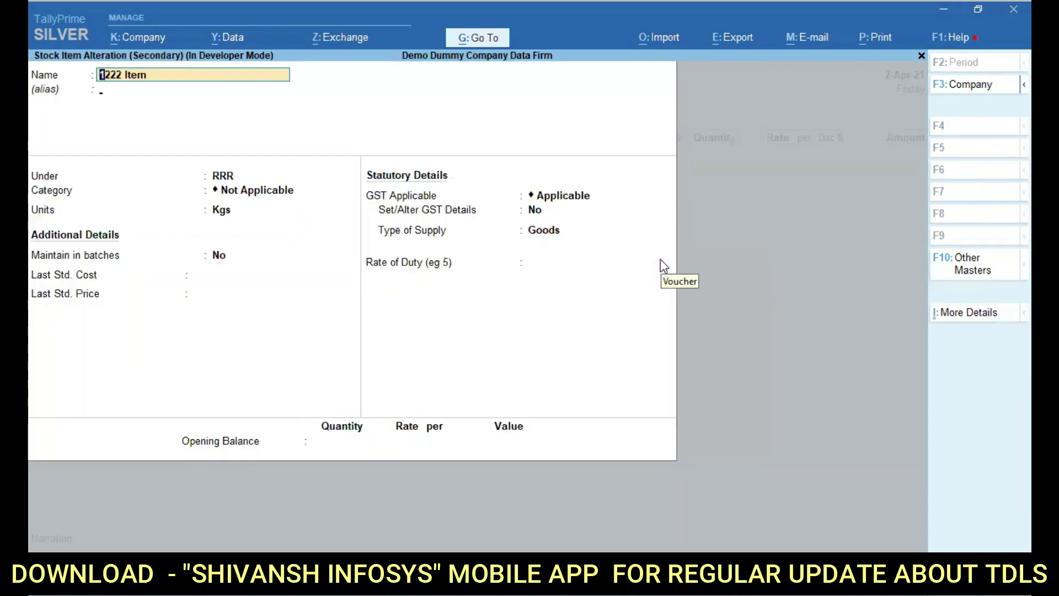
key(Return)
key(Return)
key(Return)
key(Return)
key(Return)
key(y)
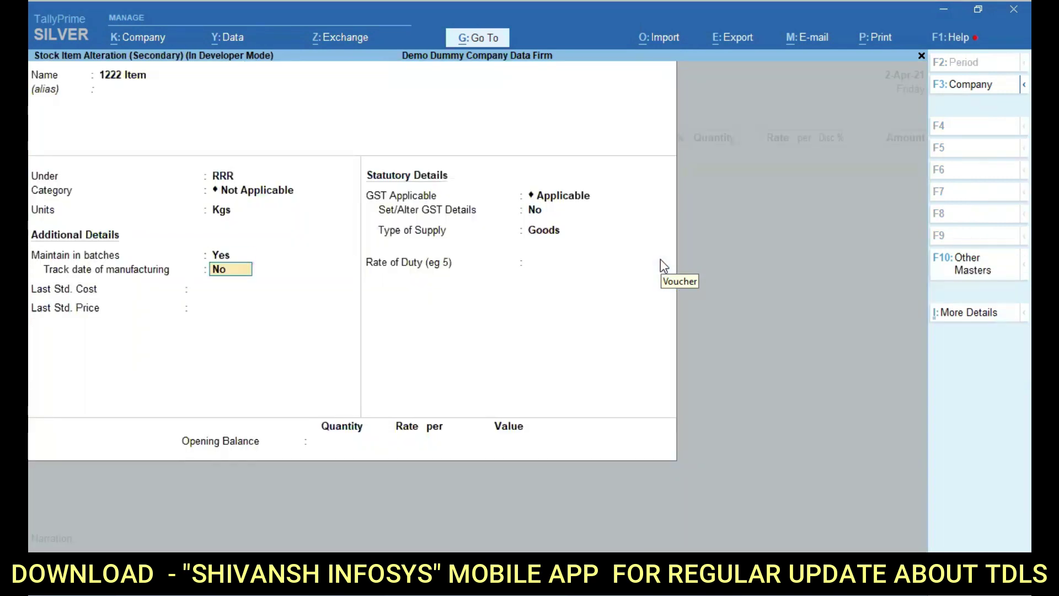
key(BackSpace)
key(n)
key(Return)
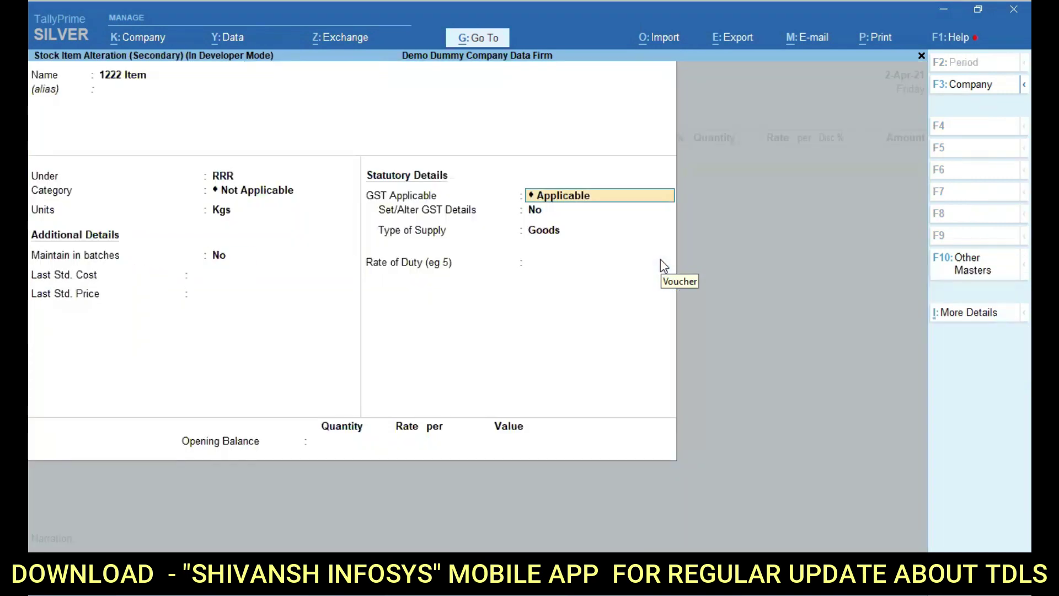
key(BackSpace)
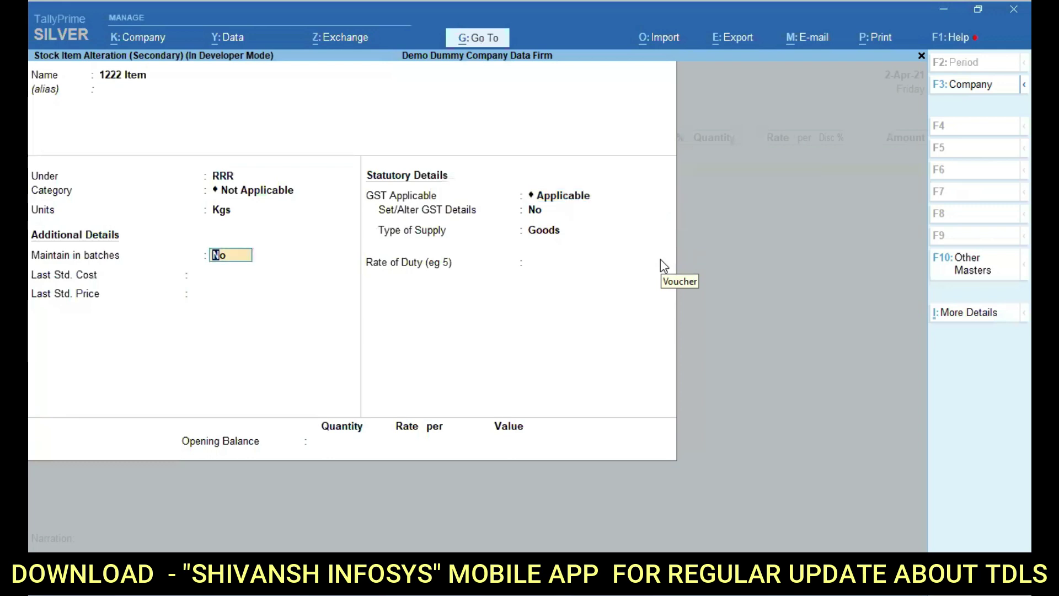
key(BackSpace)
Step: Configure the stock item master to provide standard buying and selling rates, and save the configuration
key(F12)
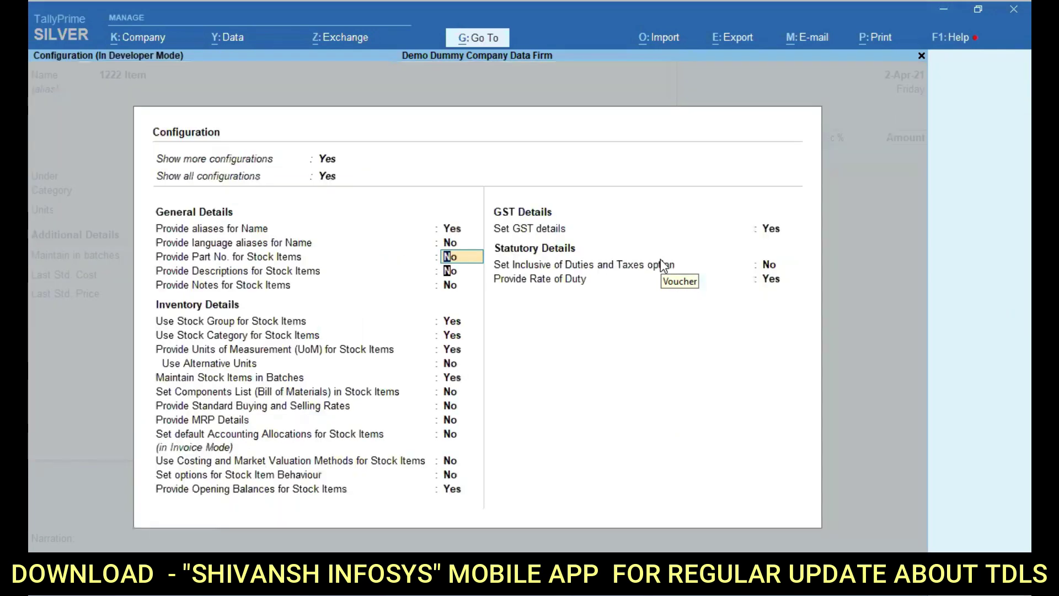
key(Down)
key(Down)
key(Down)
key(Down)
key(Down)
key(Down)
key(Down)
key(Down)
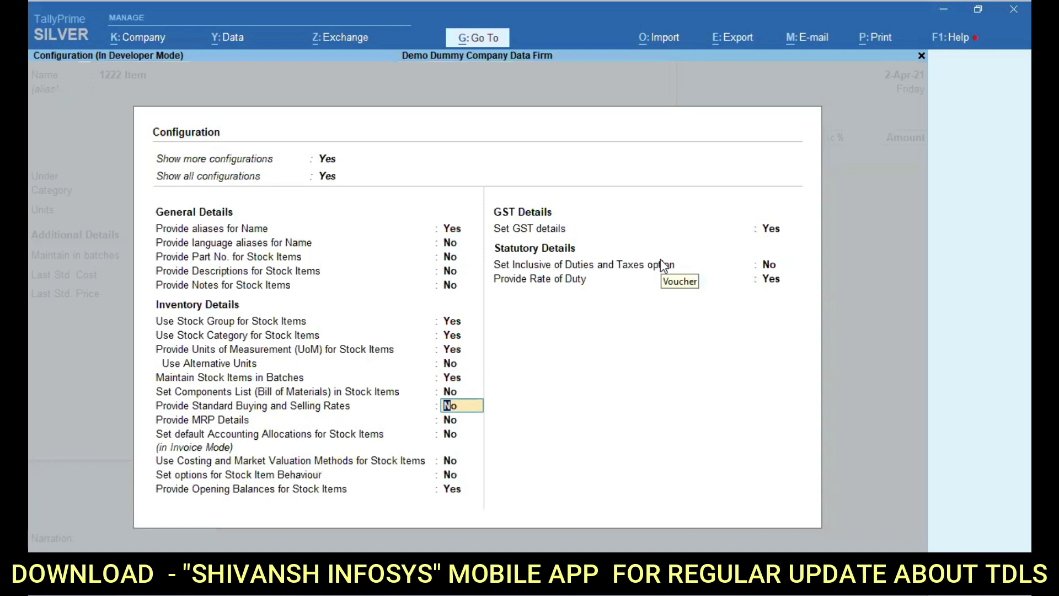
key(y)
key(ctrl+a)
Step: Enable Alter standard rates for 1222 Item and enter a standard cost of 120.00 per Kgs applicable from 1-Apr-21
key(Return)
key(Return)
key(Return)
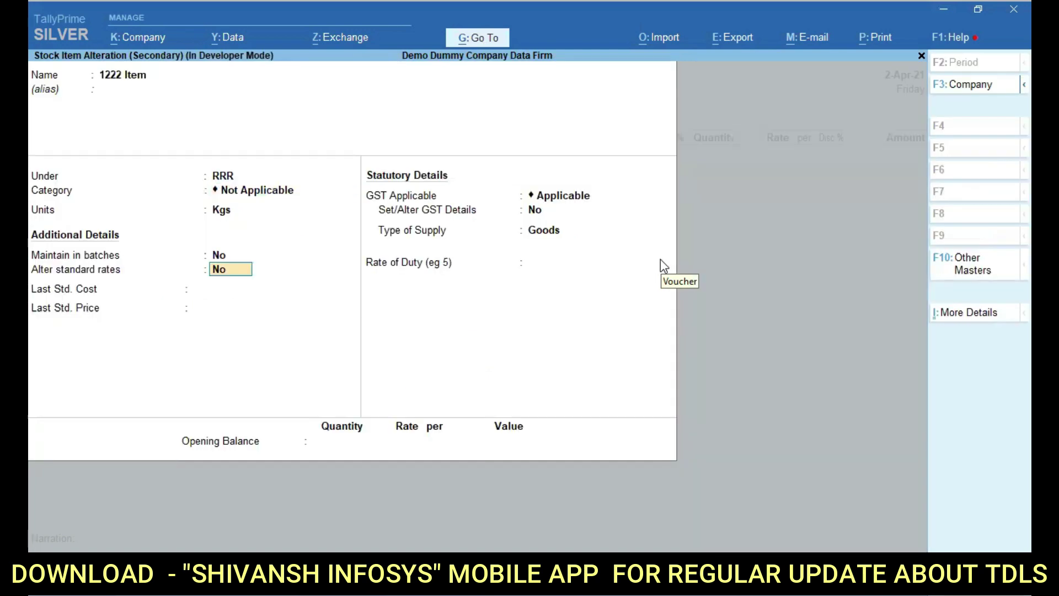
text(y1)
key(Return)
text(120)
key(Return)
key(Return)
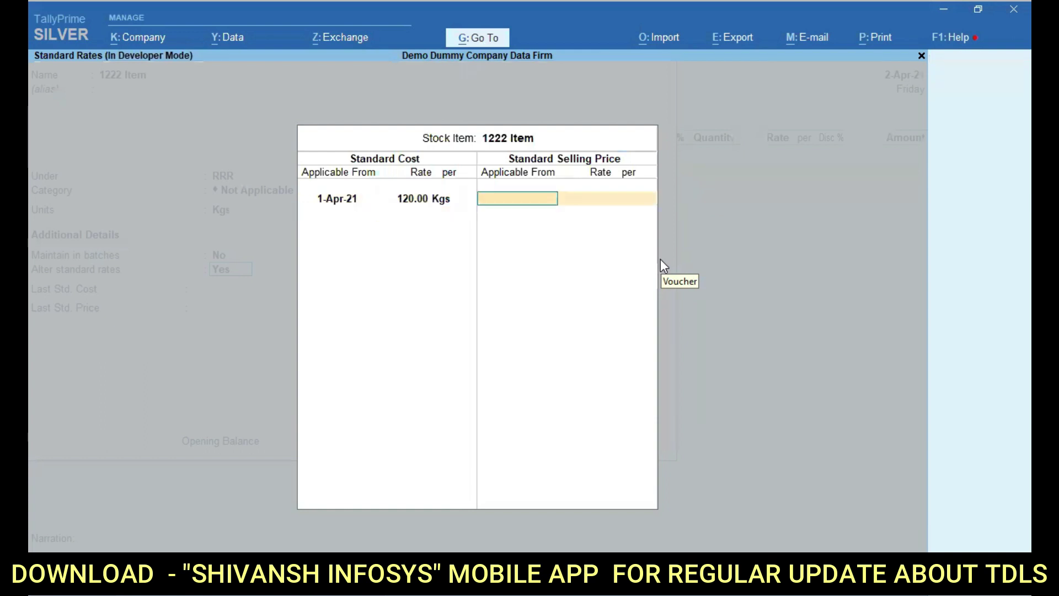
Step: Enter a standard selling price of 150.00 per Kgs for 1222 Item applicable from 1-Apr-21 and accept the rates
text(1-4)
key(Return)
text(1)
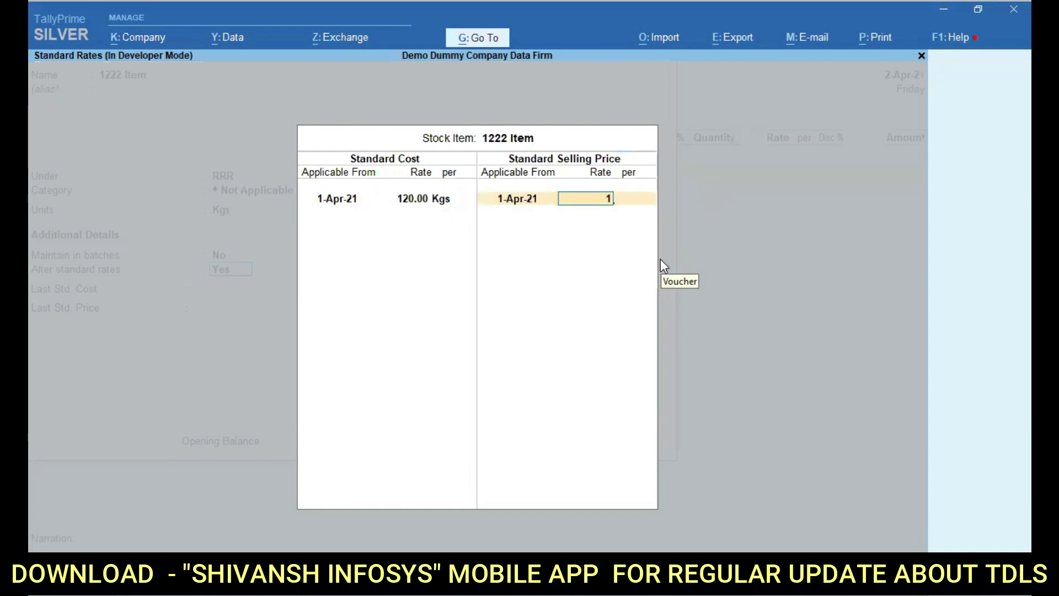
text(50)
key(Return)
key(Return)
key(Return)
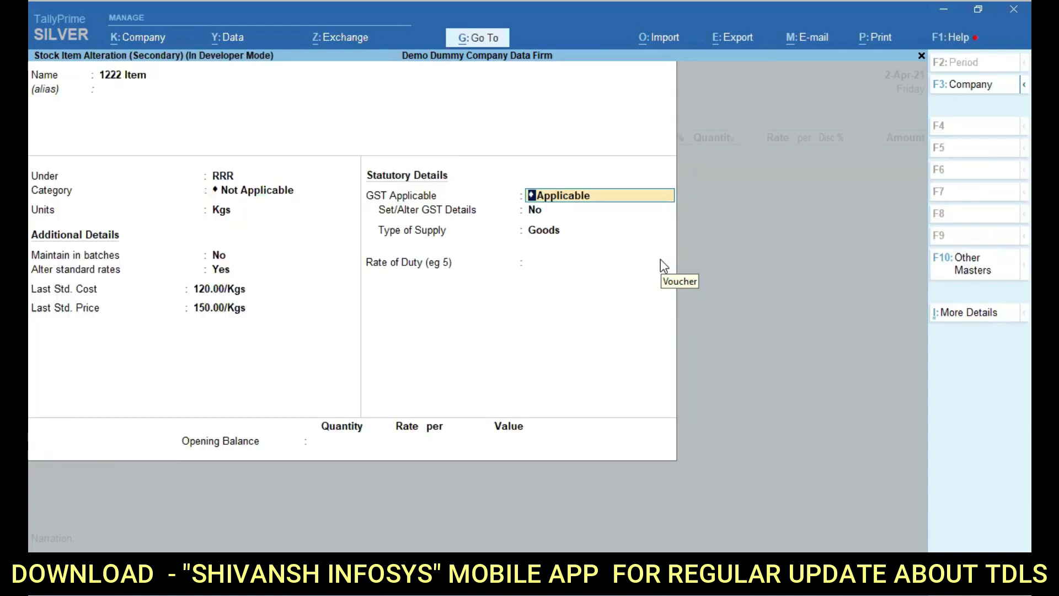
key(BackSpace)
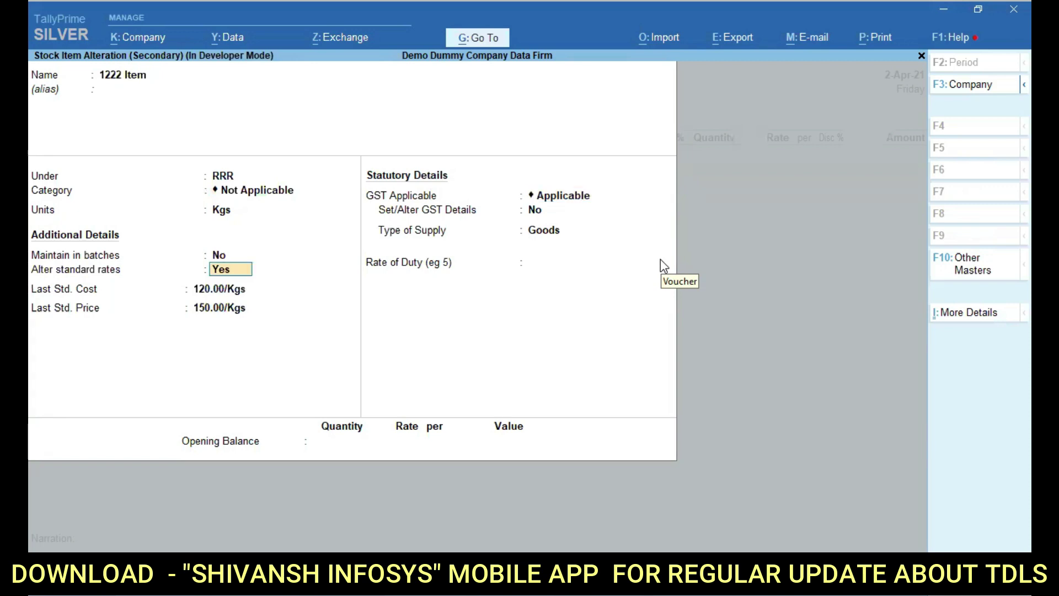
Step: Save the 1222 Item alteration with its remaining details as they are, and proceed to the item's description in the Sales voucher
key(Return)
key(Return)
key(Return)
key(Return)
key(Return)
key(Return)
key(Return)
key(Return)
key(ctrl)
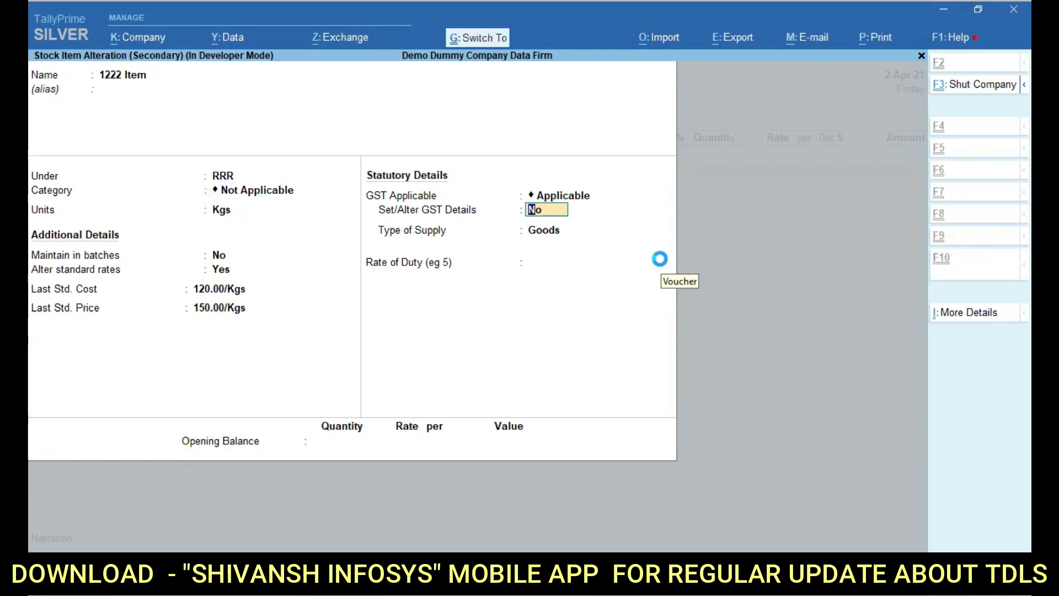
key(Return)
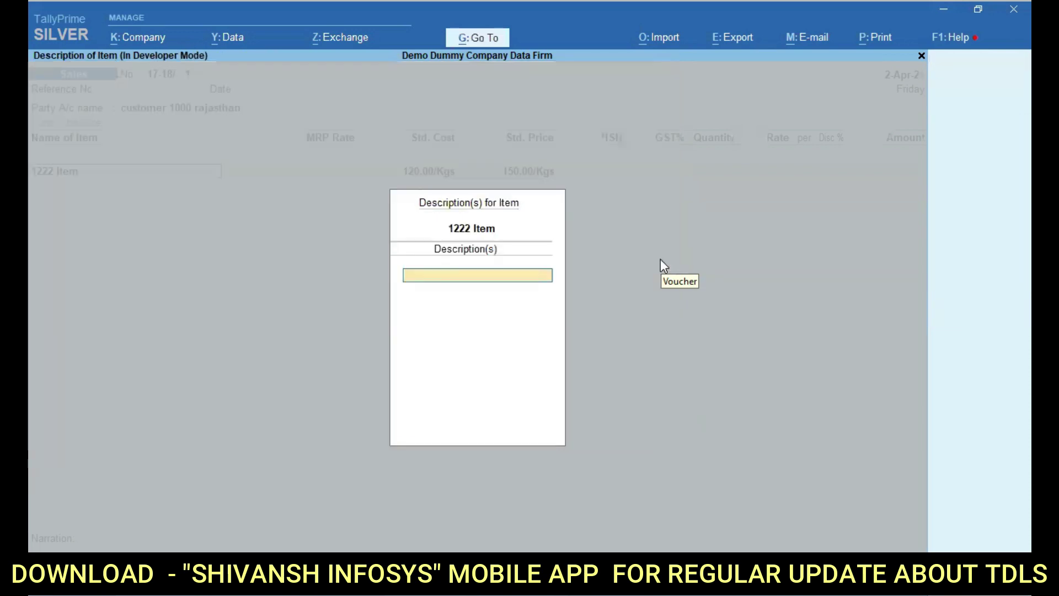
Step: Reopen the 1222 Item master from the voucher to review its standard cost and price, and accept it without edits
key(Escape)
key(ctrl+Return)
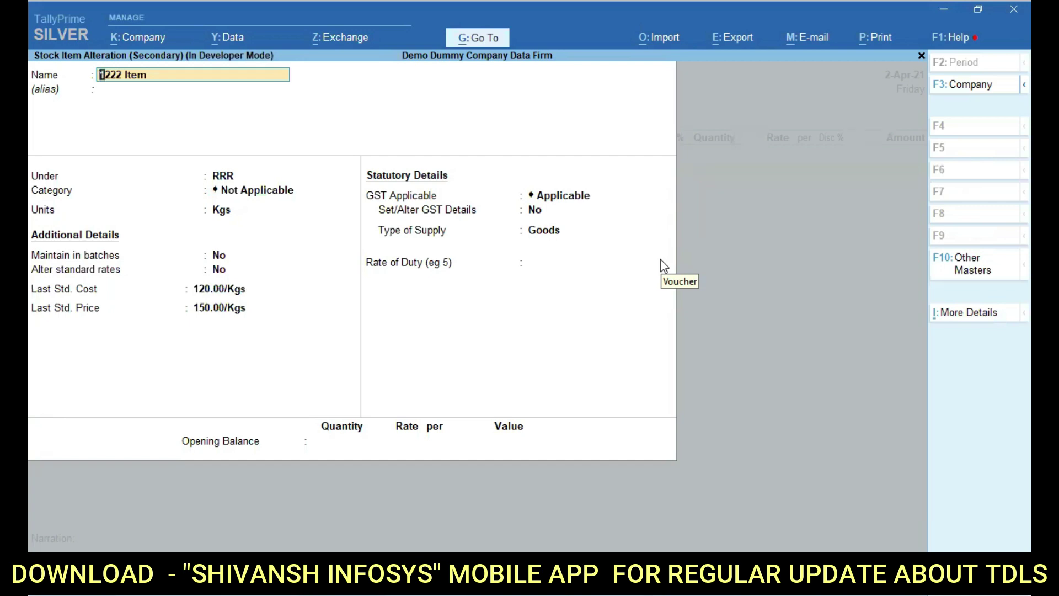
key(ctrl)
key(ctrl+a)
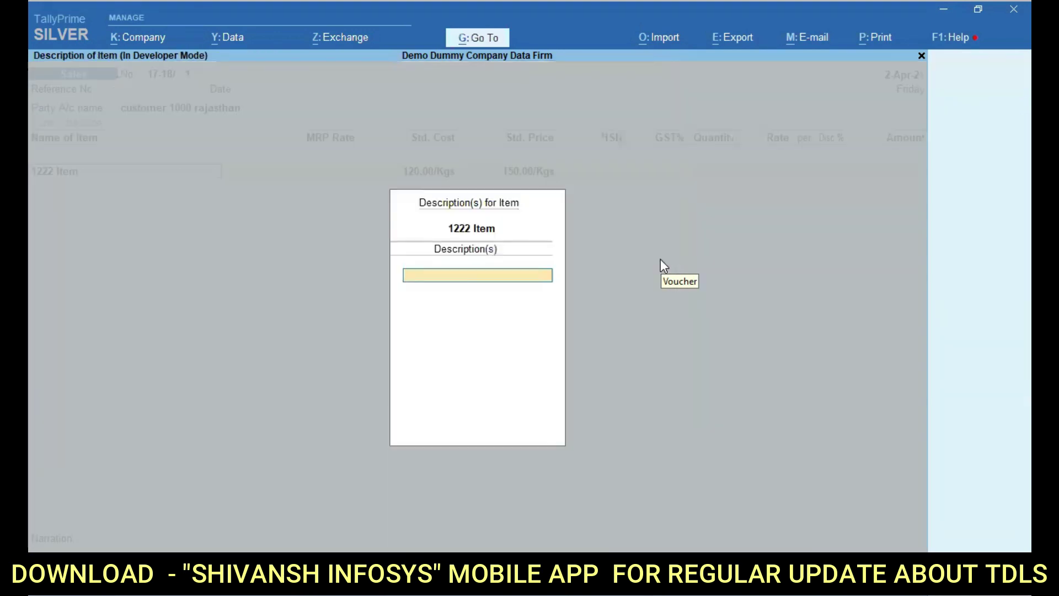
Step: Skip the item description, then quit the 1222 Item allocation and the unsaved Sales voucher to return to Gateway of Tally
key(Return)
key(Escape)
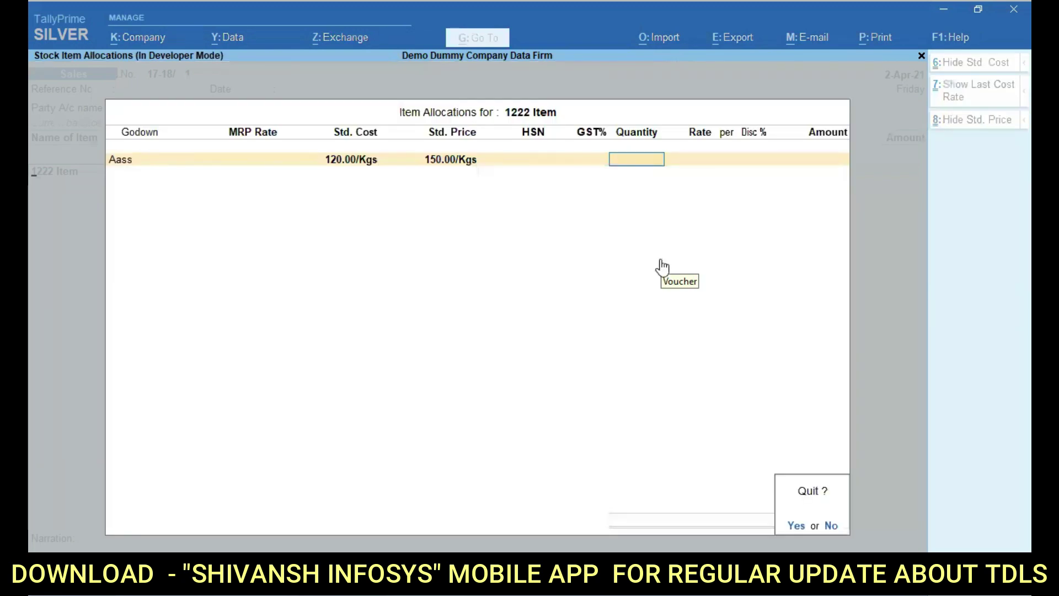
key(Return)
key(Escape)
key(Return)
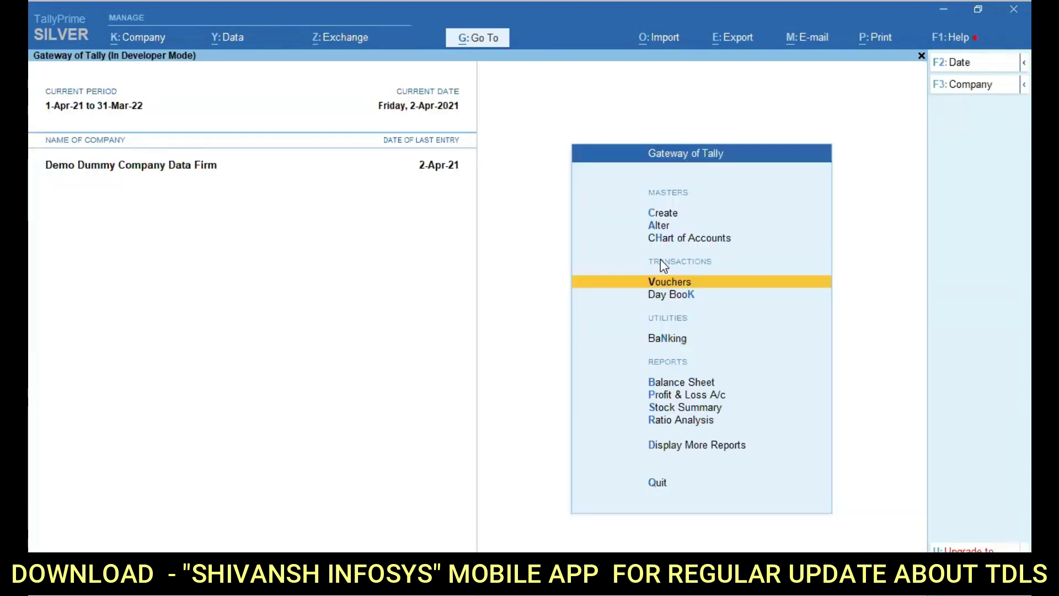